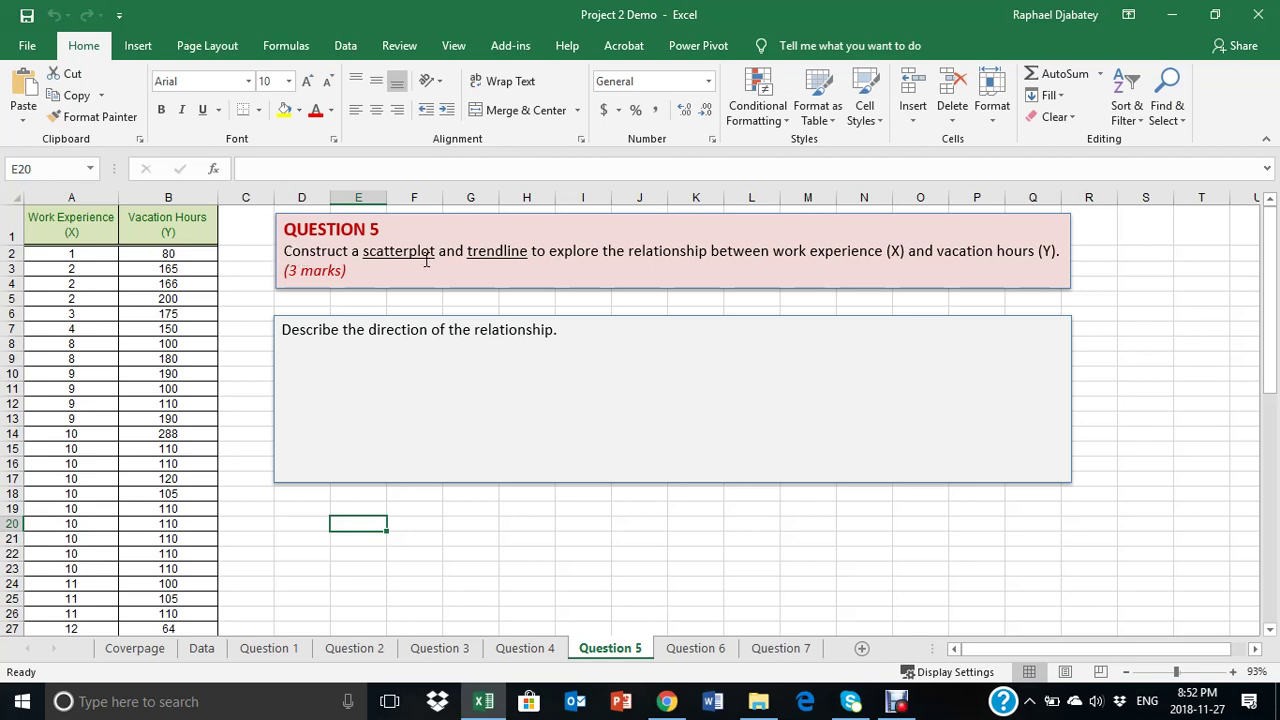
# Read the Question 5 instructions, checking the scatterplot and trendline requirements against the work experience and vacation hours columns
pyautogui.moveTo(560, 251); pyautogui.dragTo(1037, 251)
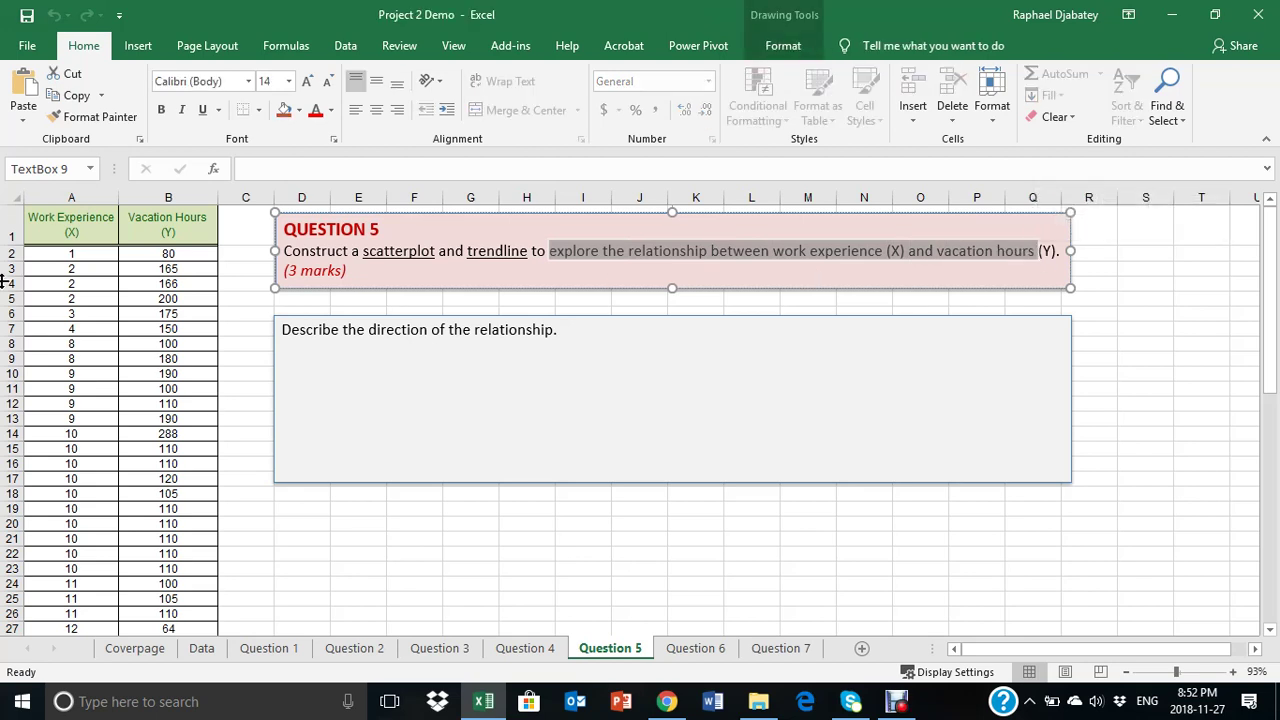
pyautogui.click(84, 298)
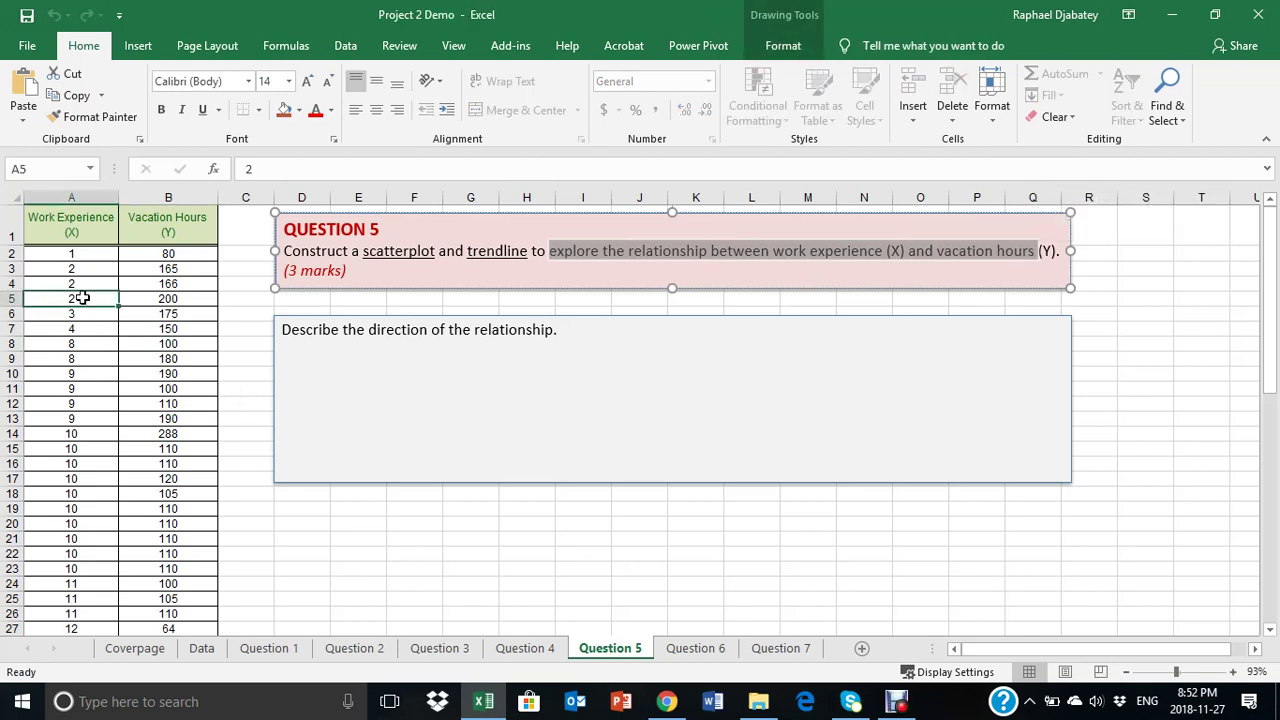
pyautogui.click(66, 196)
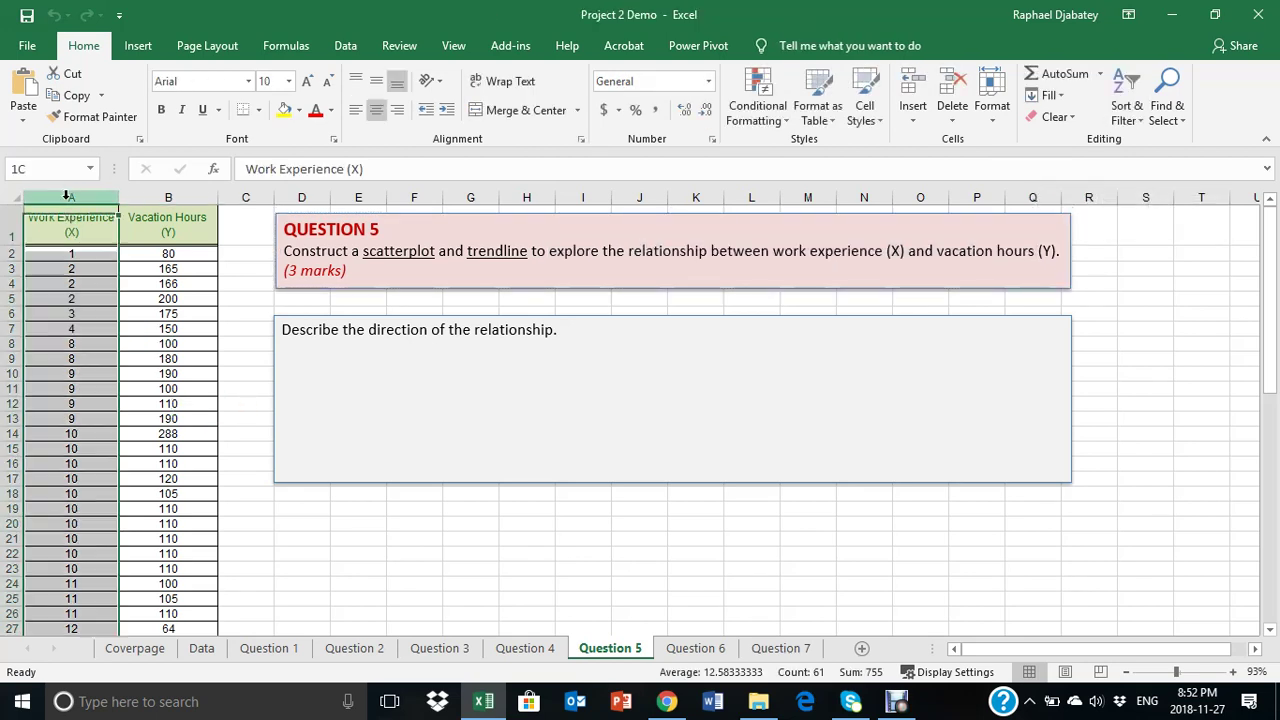
pyautogui.click(160, 196)
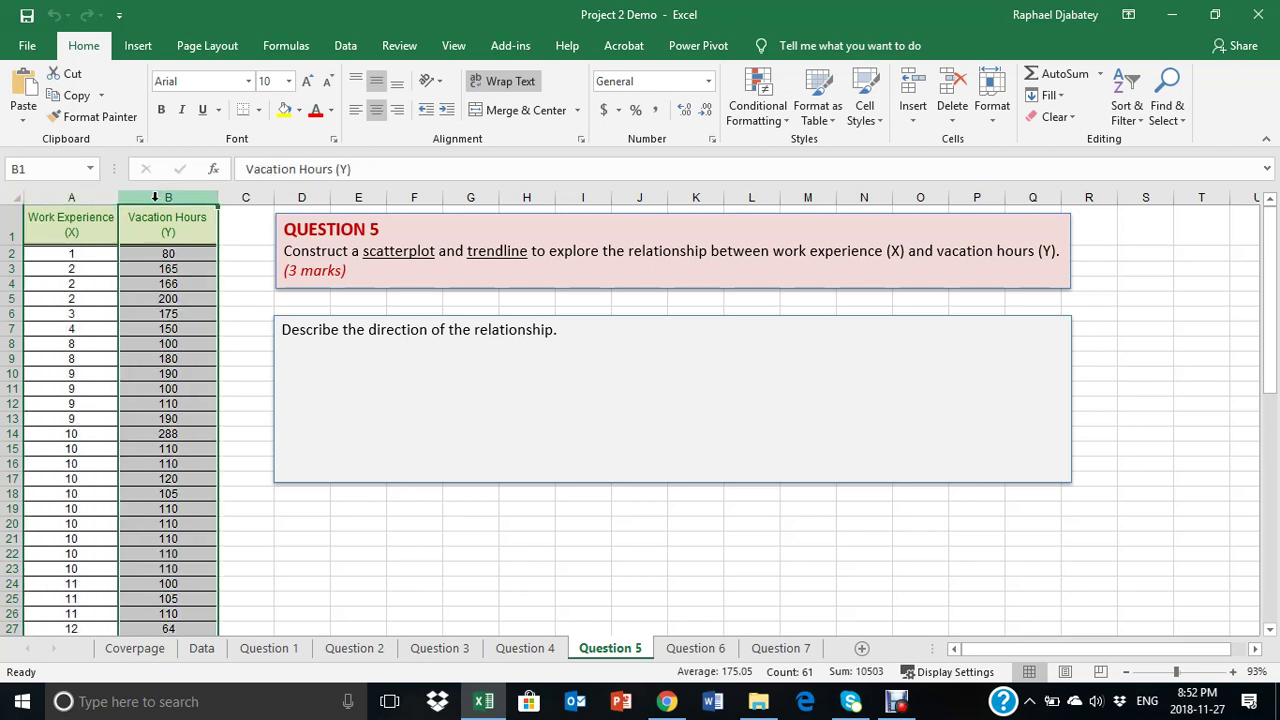
pyautogui.click(72, 279)
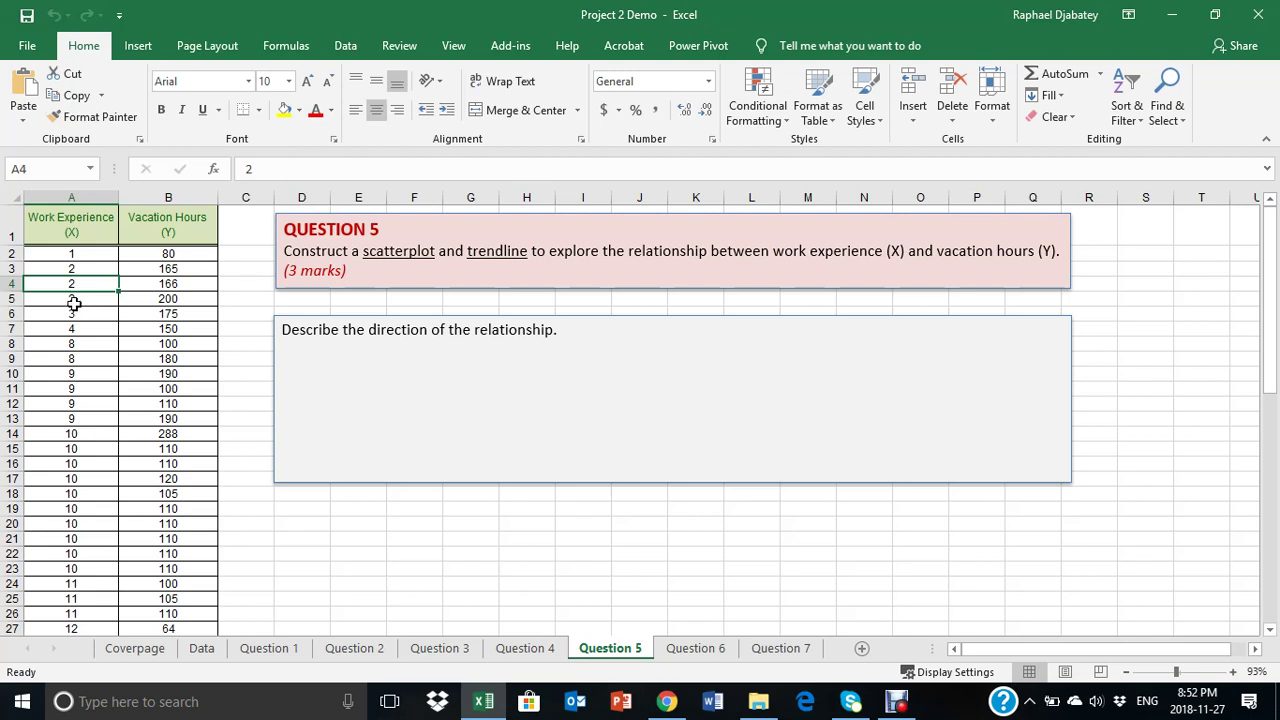
pyautogui.click(74, 196)
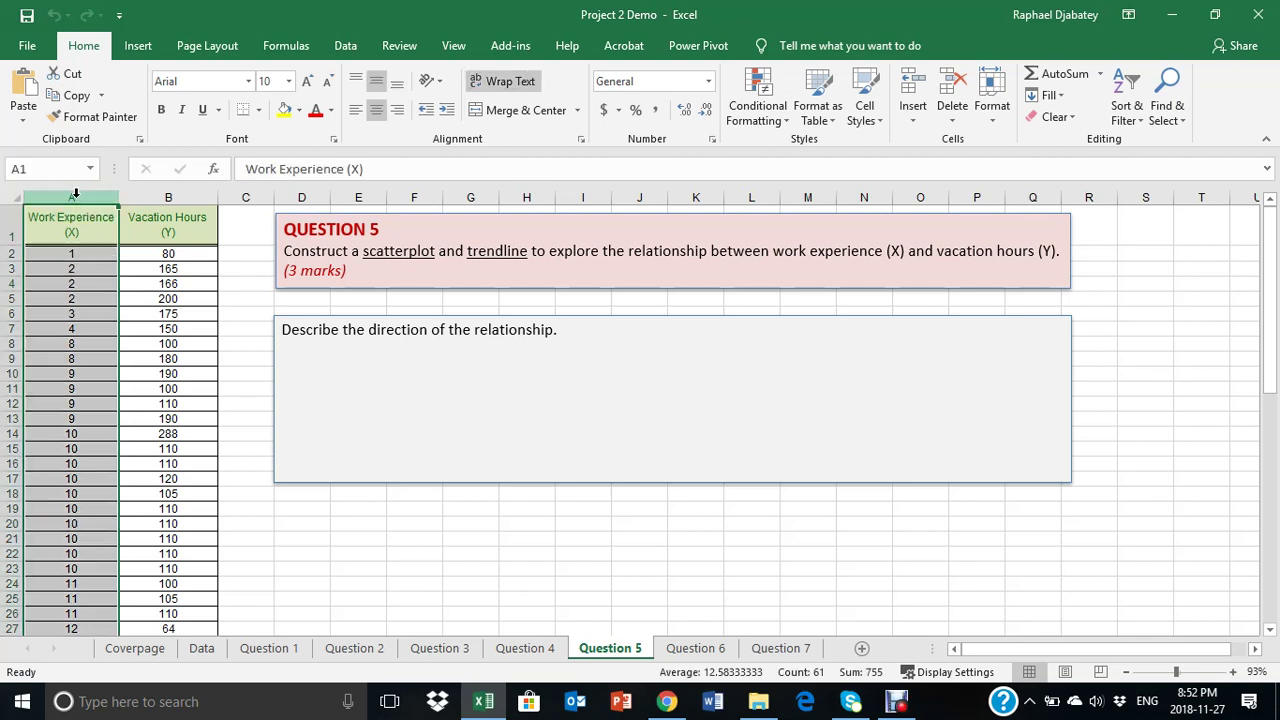
pyautogui.click(362, 251)
pyautogui.moveTo(365, 251); pyautogui.dragTo(415, 255)
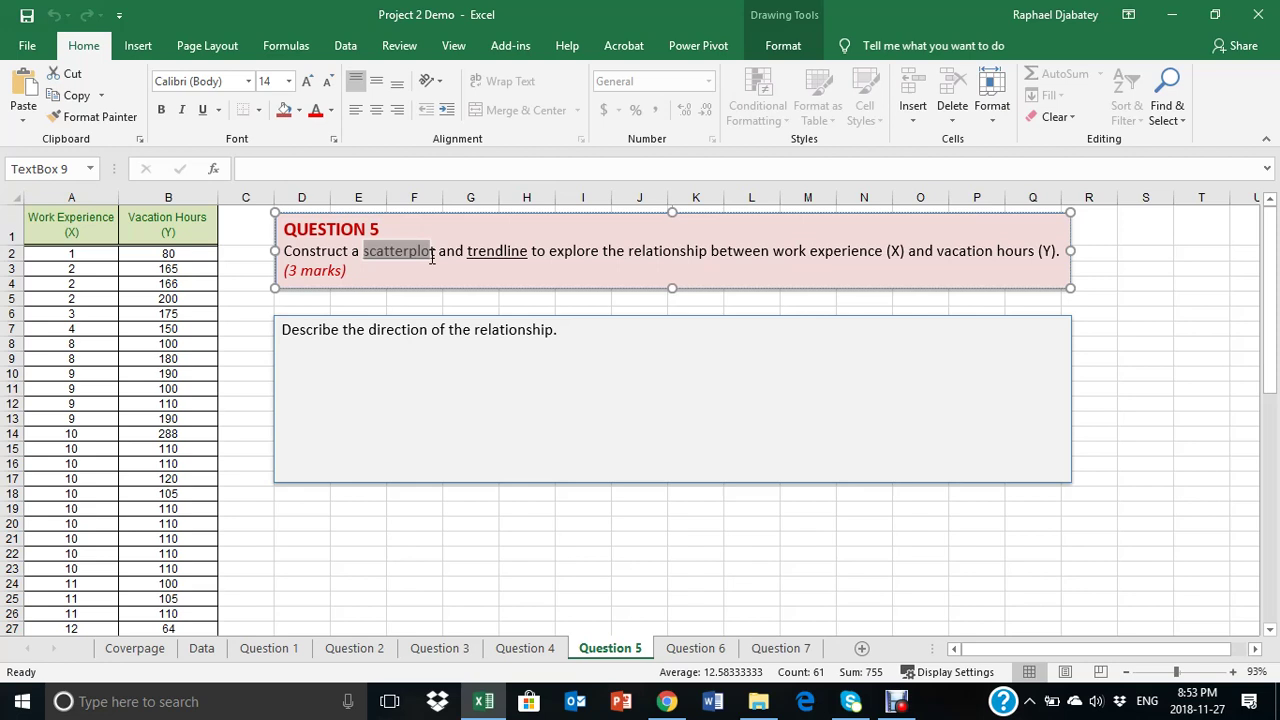
pyautogui.hotkey('ctrl', 'u')
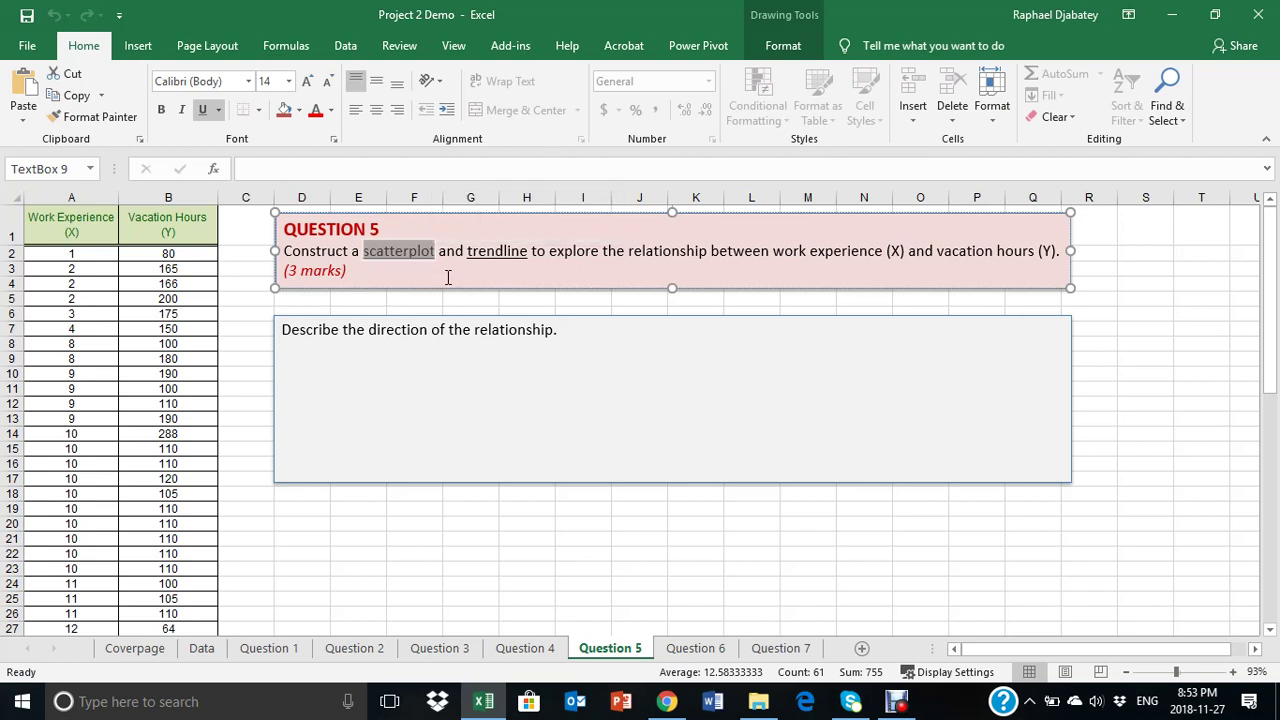
pyautogui.click(449, 274)
pyautogui.moveTo(467, 253); pyautogui.dragTo(524, 253)
pyautogui.hotkey('ctrl', 'u')
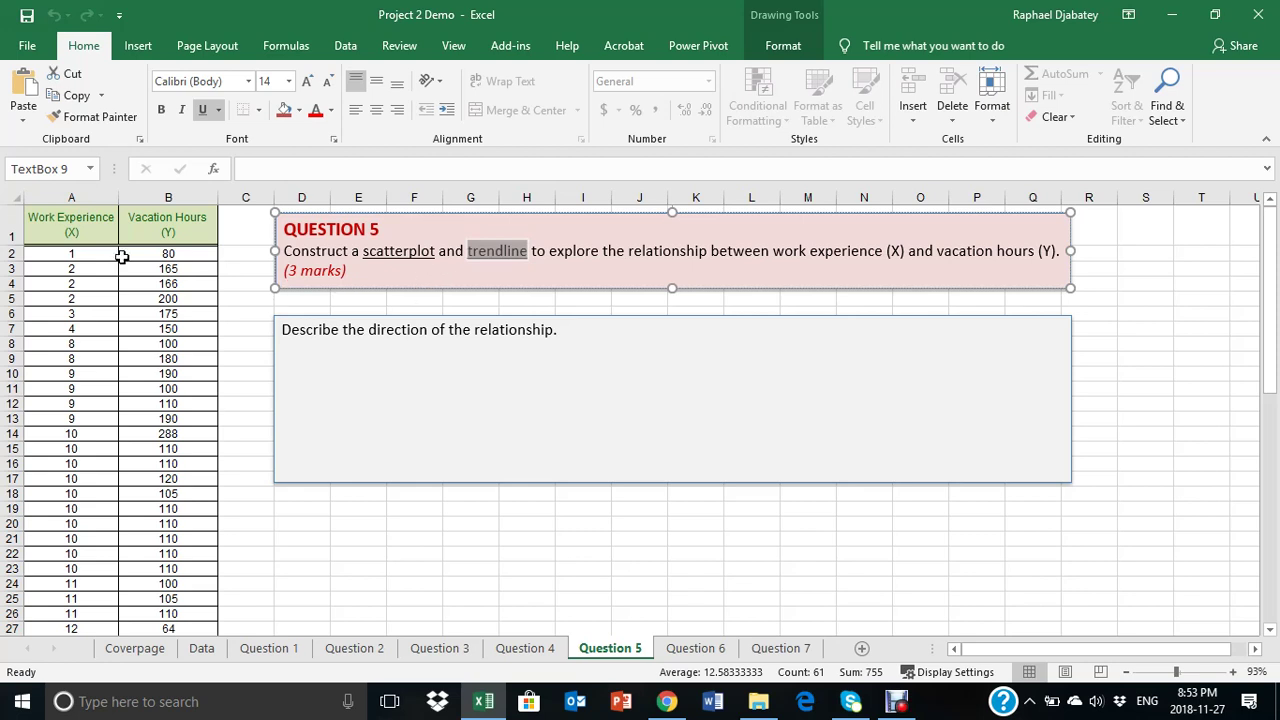
# Examine the Work Experience (X) and Vacation Hours (Y) data alongside the trendline requirement and the answer box
pyautogui.click(70, 196)
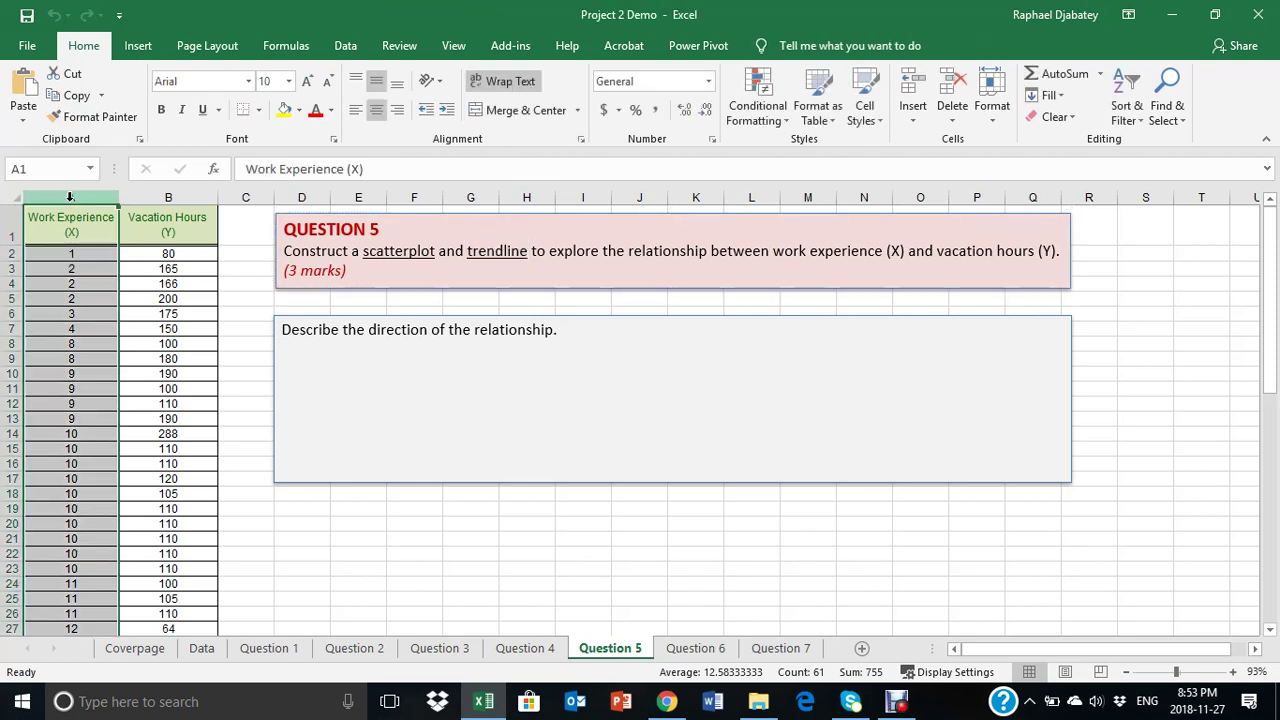
pyautogui.click(167, 196)
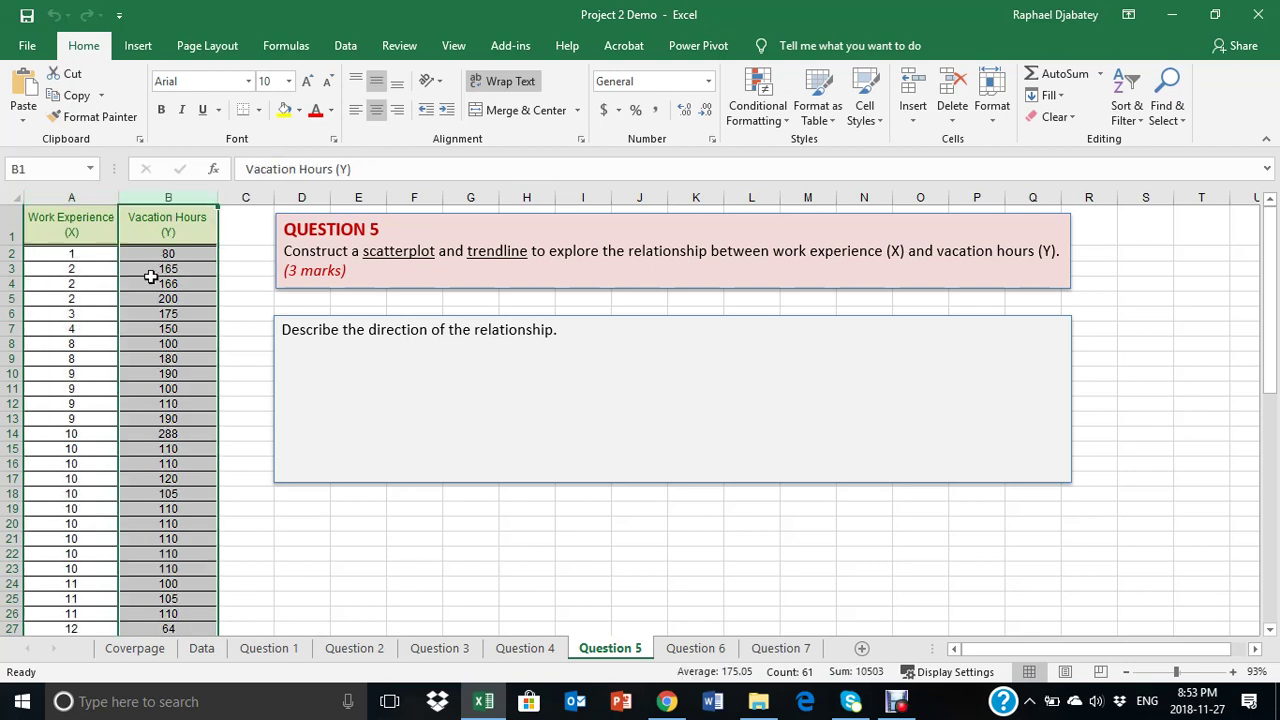
pyautogui.click(103, 328)
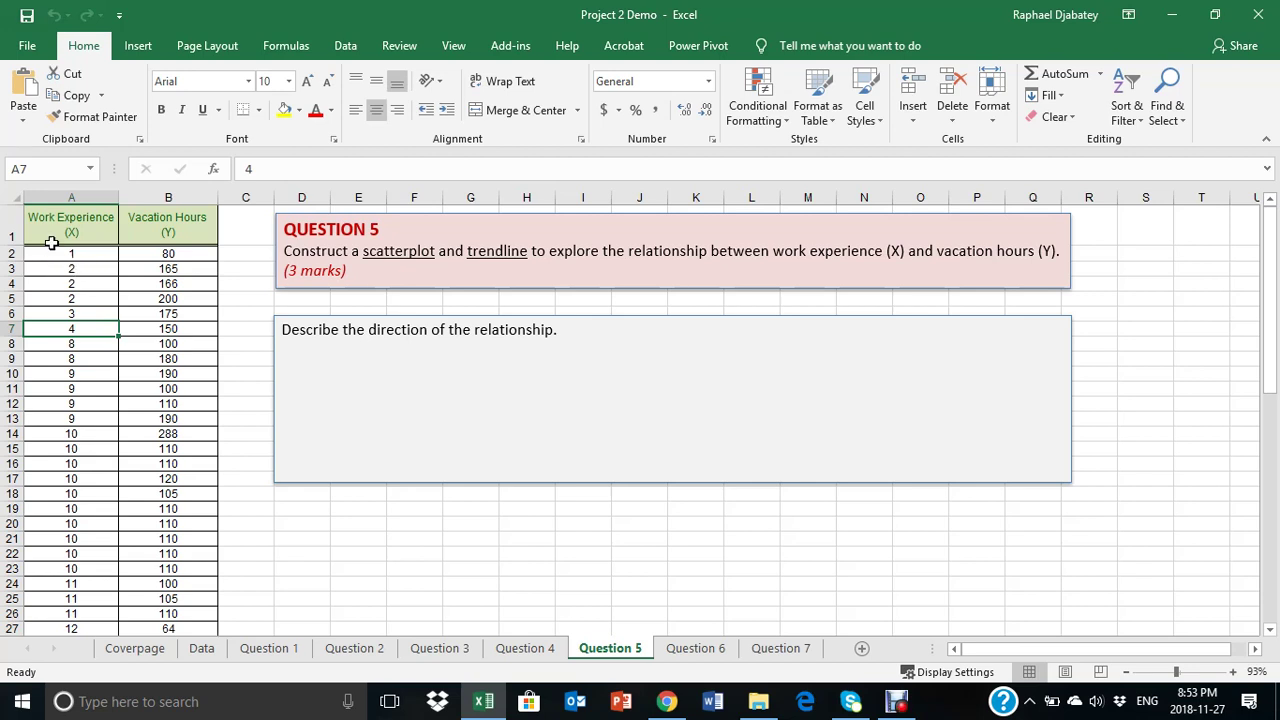
pyautogui.click(51, 196)
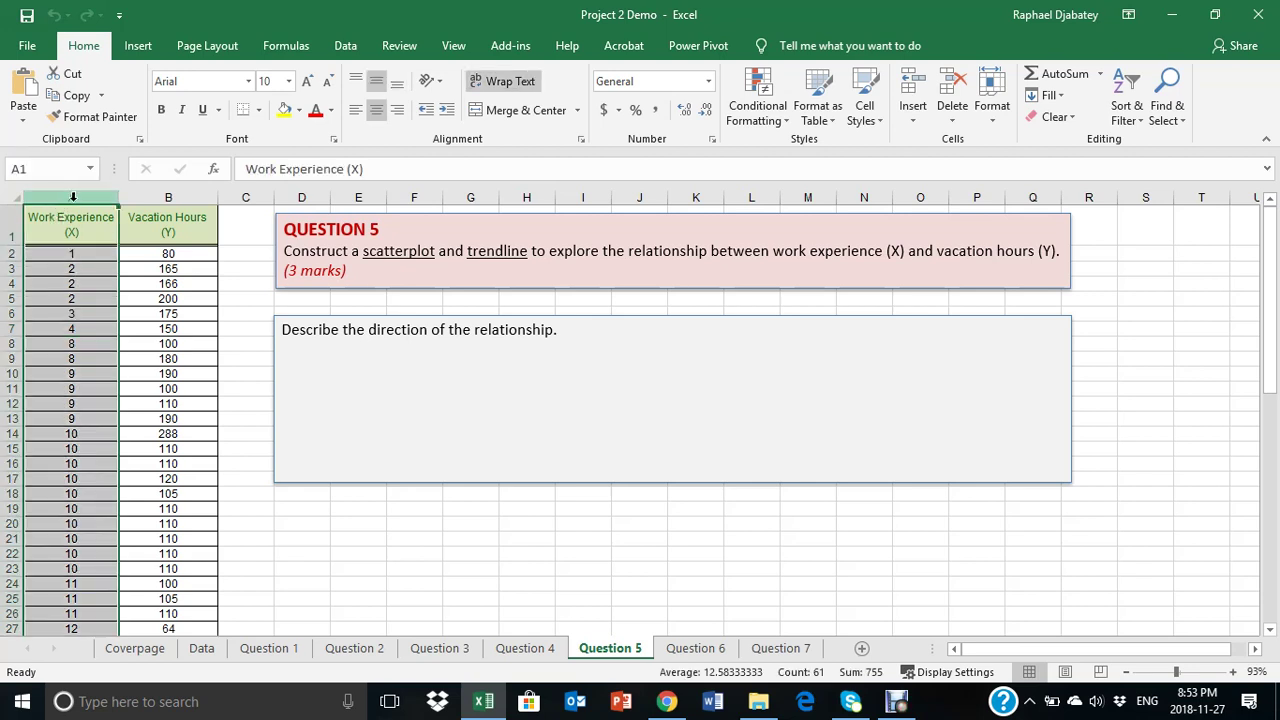
pyautogui.click(179, 191)
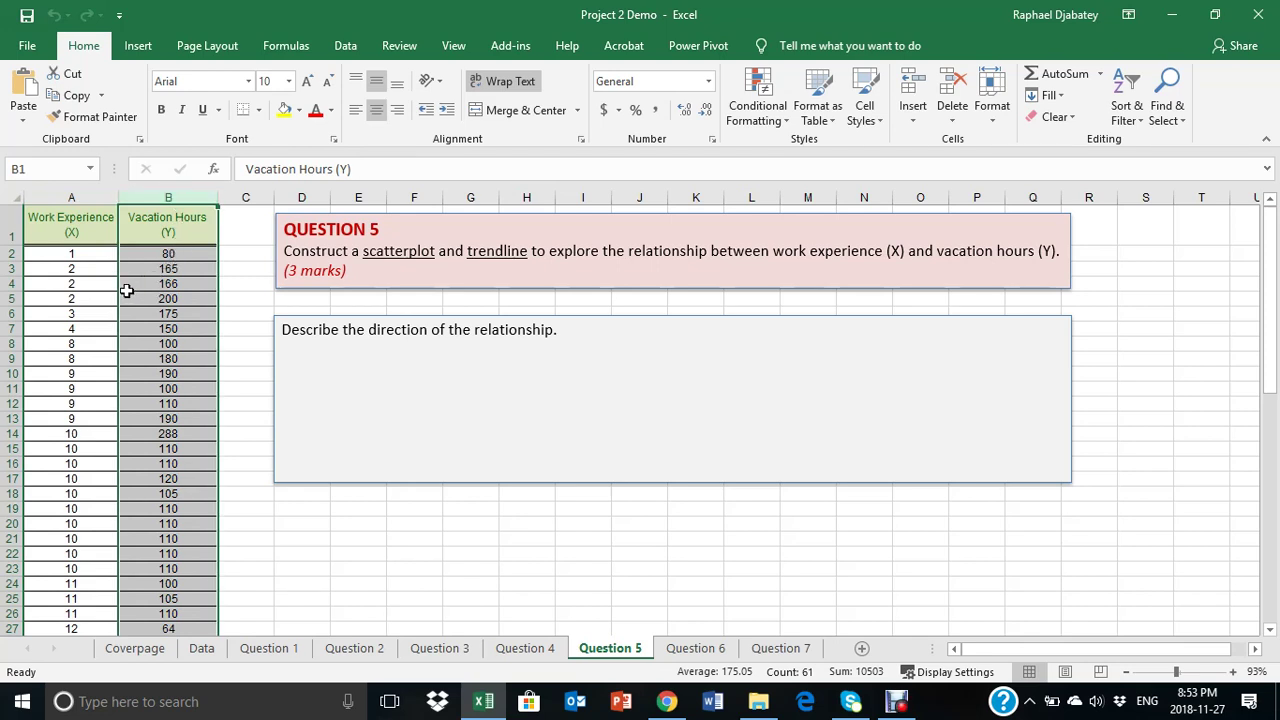
pyautogui.click(71, 298)
pyautogui.hotkey('ctrl', 'shift', 'Down')
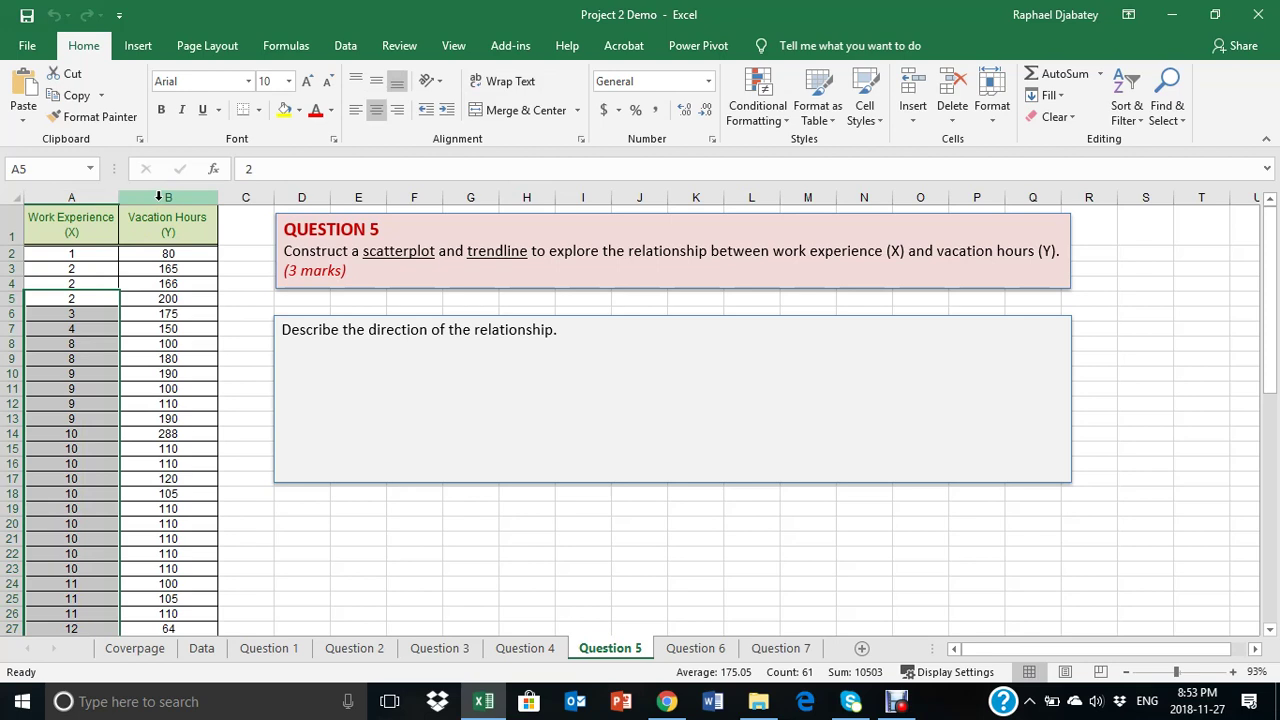
pyautogui.click(158, 197)
pyautogui.click(69, 197)
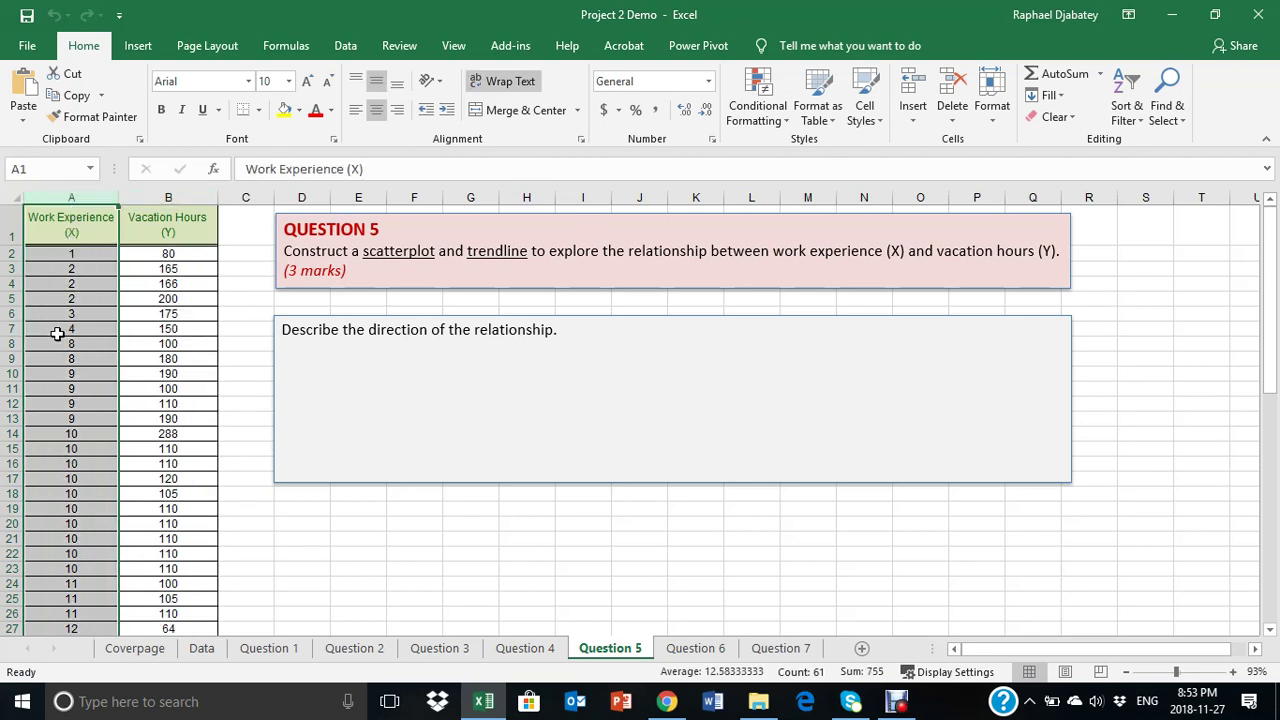
pyautogui.click(163, 327)
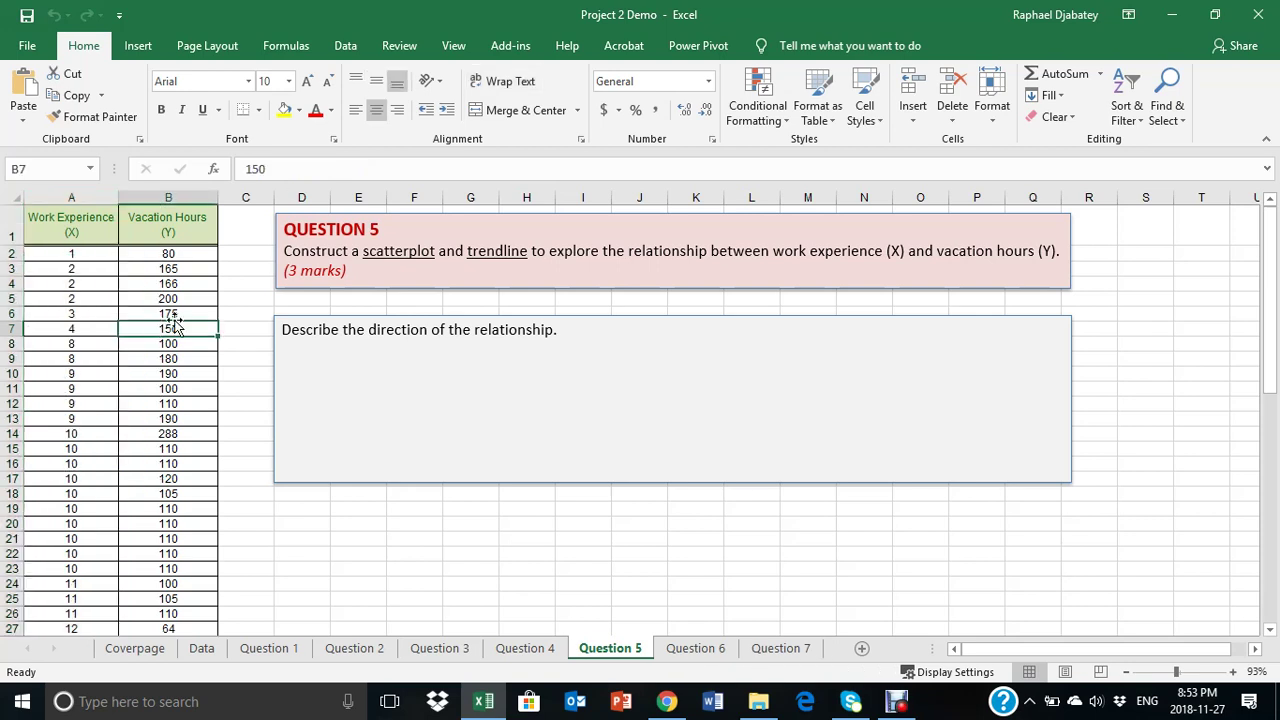
pyautogui.moveTo(364, 255); pyautogui.dragTo(530, 256)
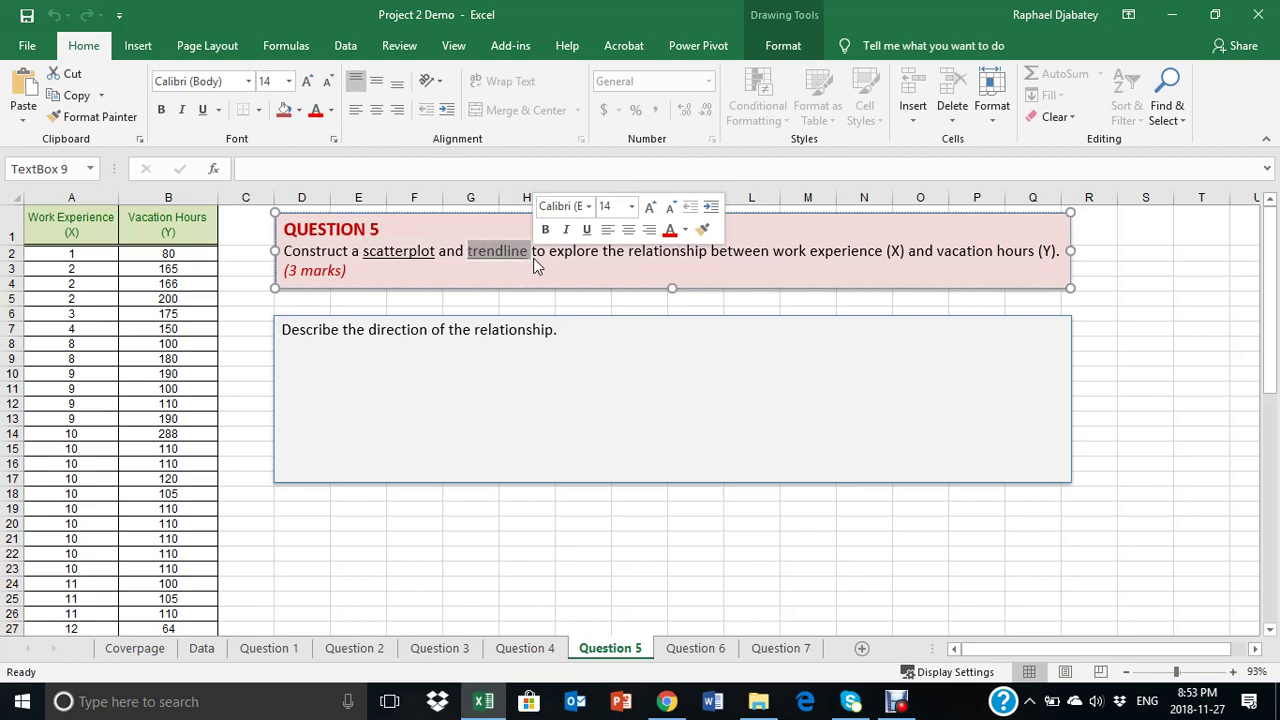
pyautogui.click(342, 366)
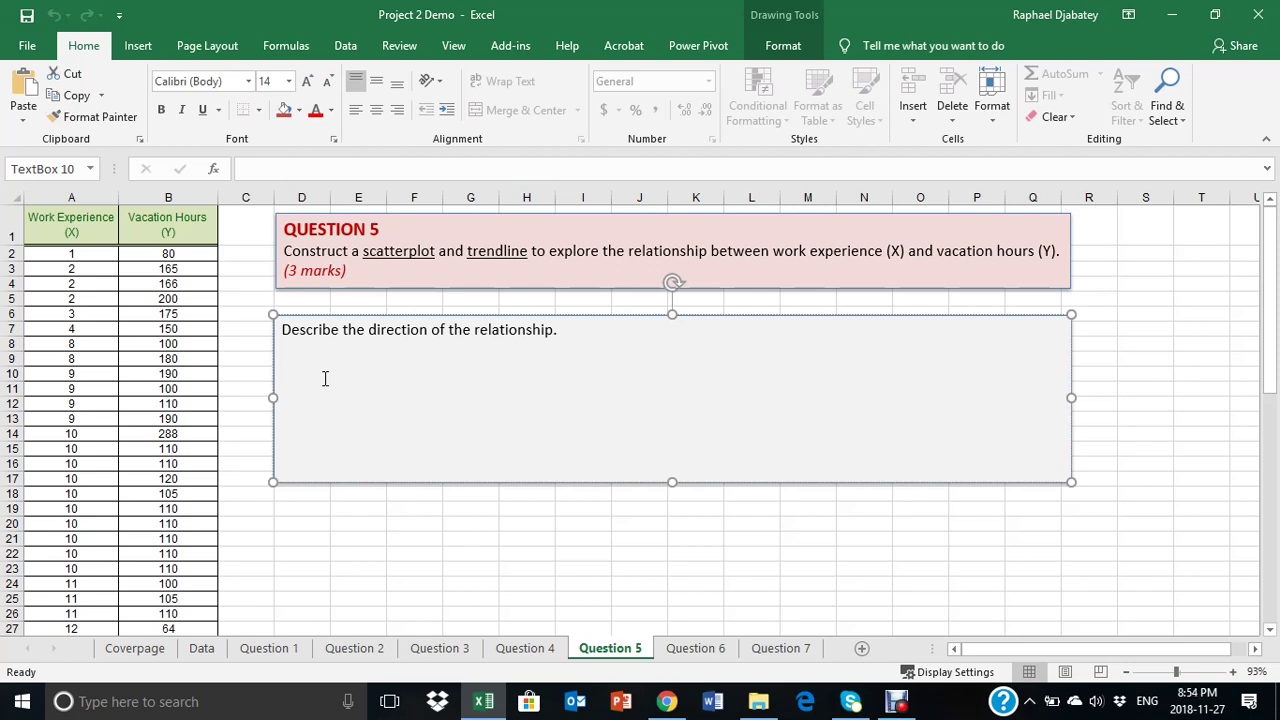
pyautogui.click(95, 316)
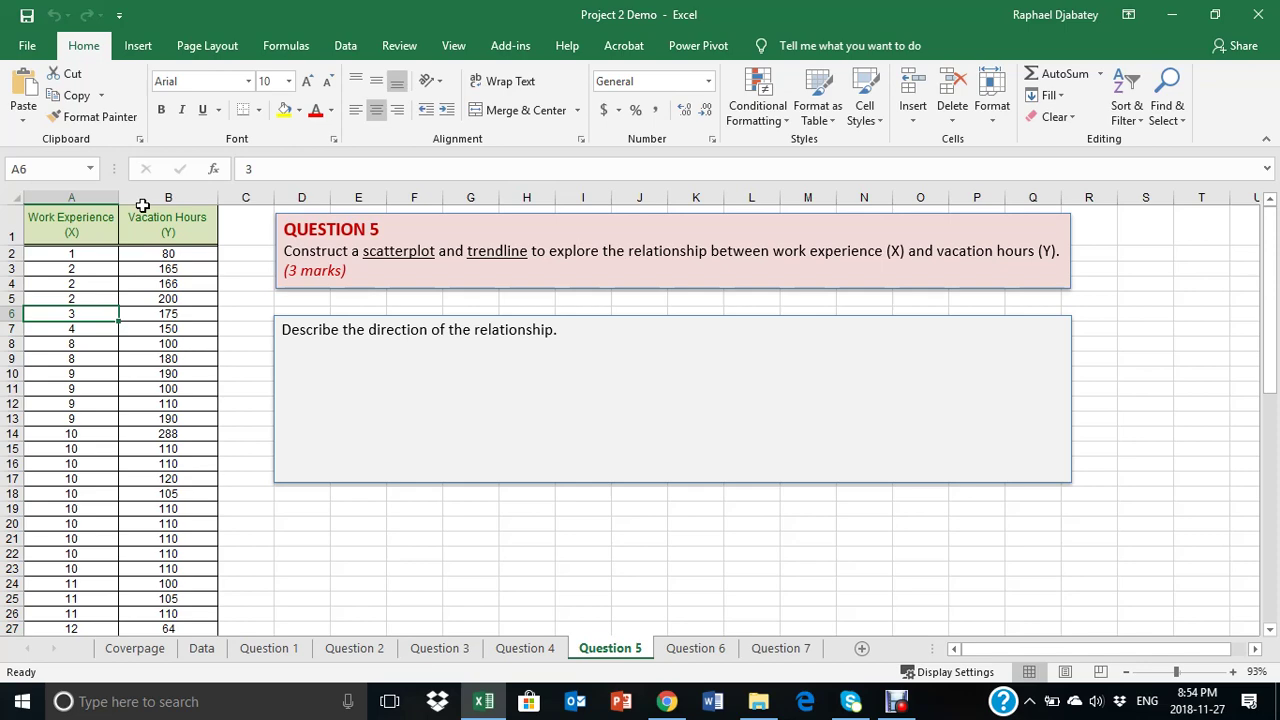
pyautogui.click(343, 46)
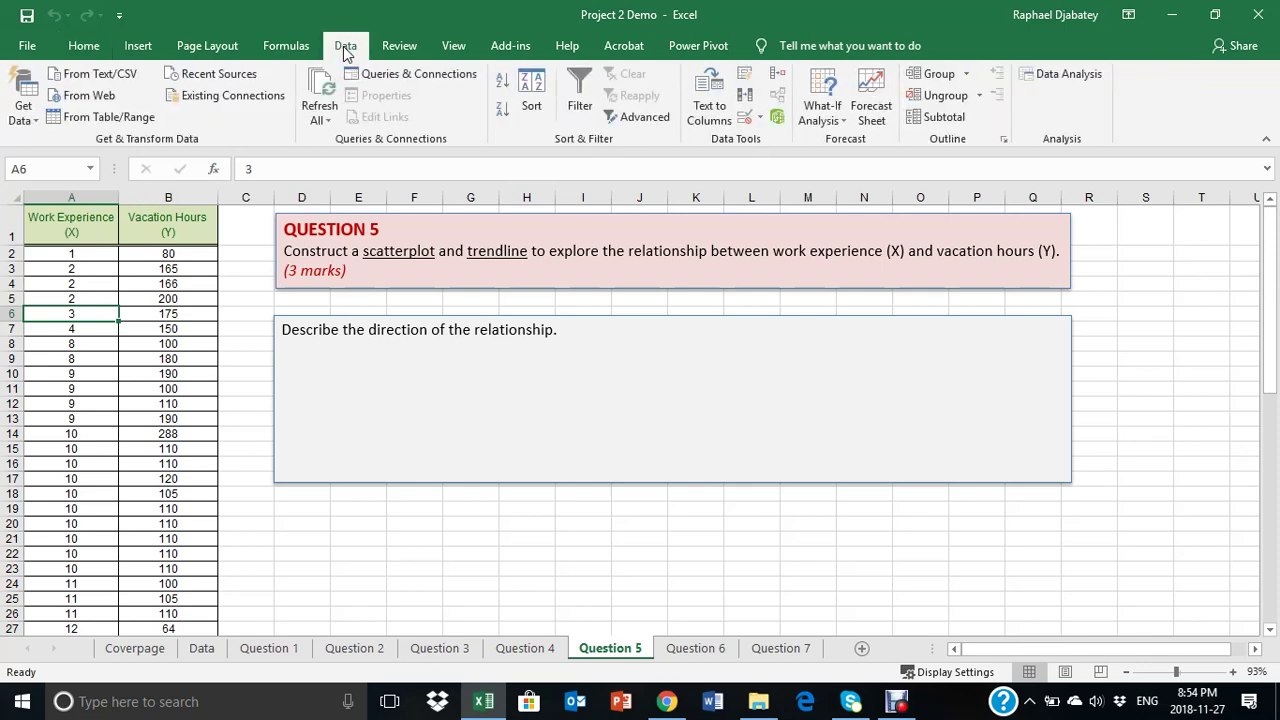
pyautogui.click(1070, 78)
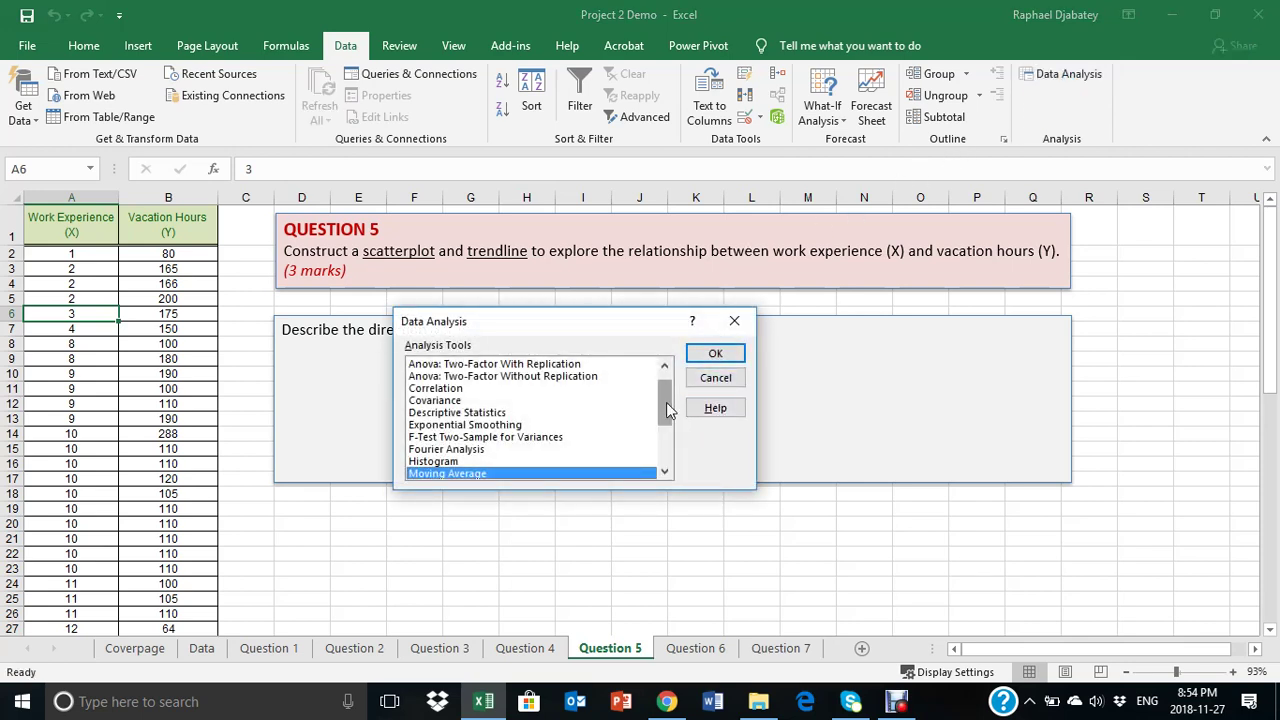
pyautogui.moveTo(668, 406); pyautogui.dragTo(684, 448)
pyautogui.press('m')
pyautogui.scroll(3, 614, 406)
pyautogui.click(444, 401)
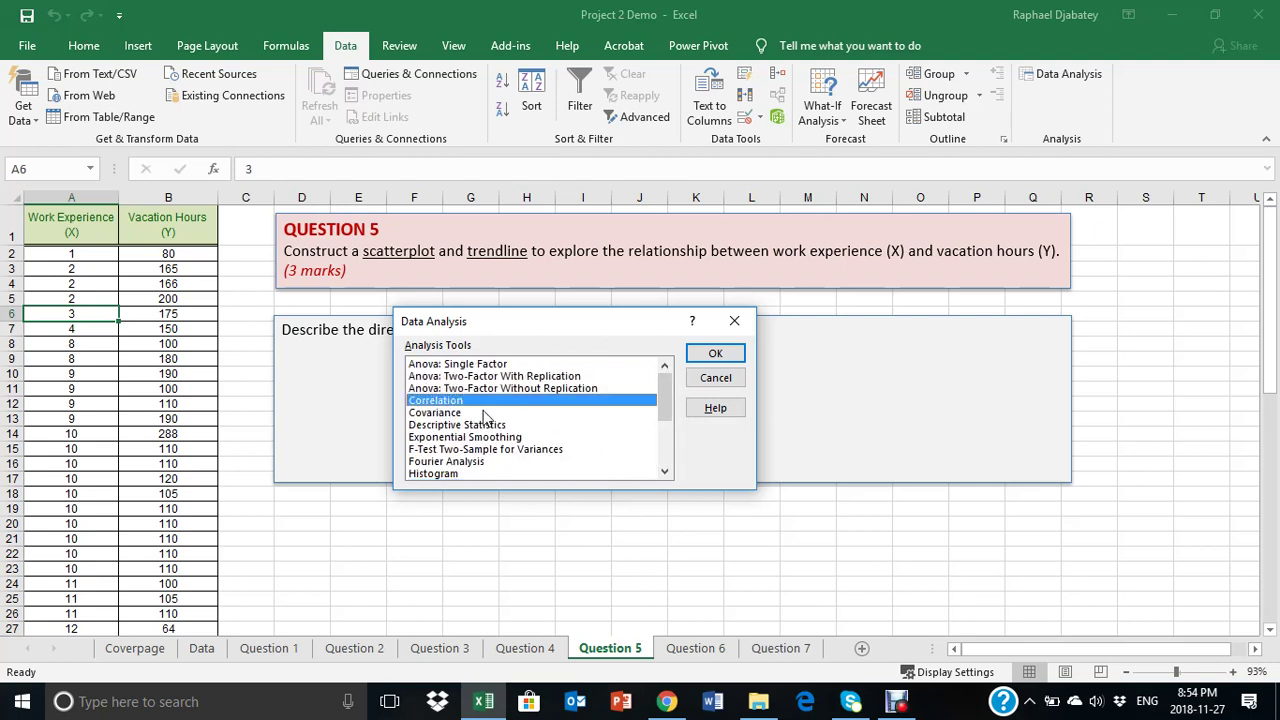
pyautogui.click(724, 387)
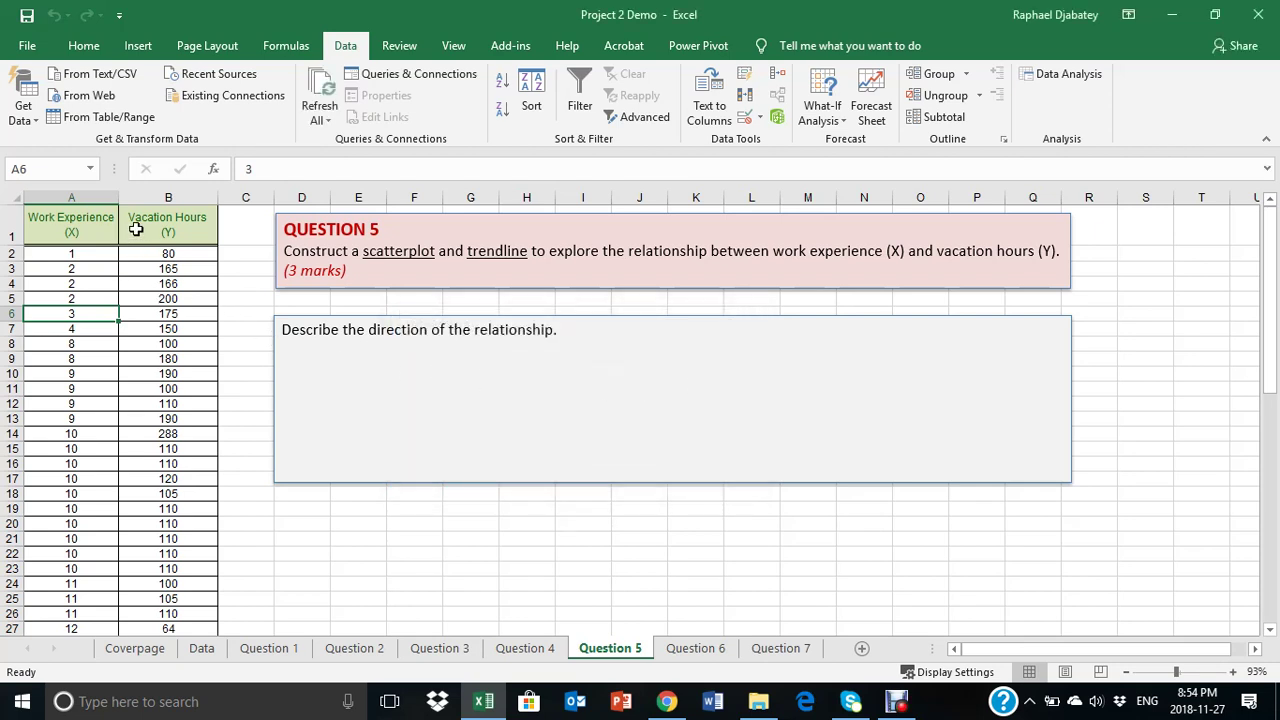
# Insert a markers-only scatter chart from the Work Experience (X) and Vacation Hours (Y) data, including the headers
pyautogui.click(90, 298)
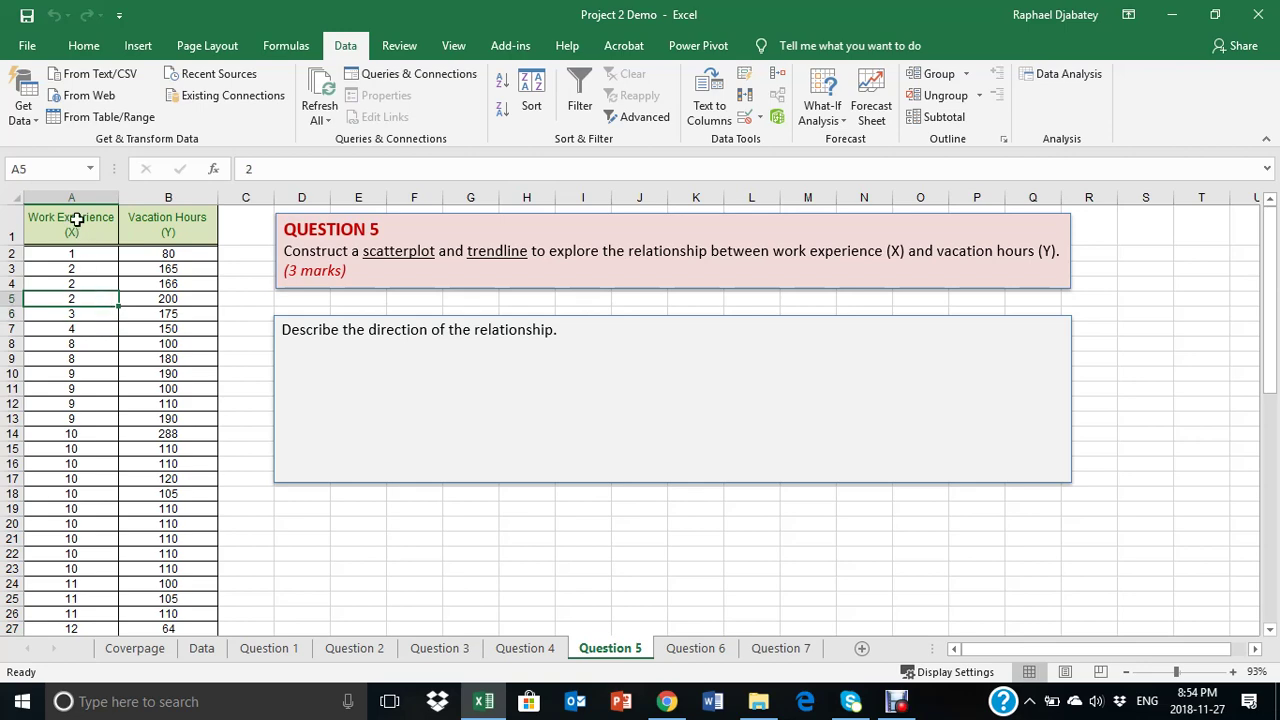
pyautogui.moveTo(74, 220); pyautogui.dragTo(192, 596)
pyautogui.scroll(11, 187, 520)
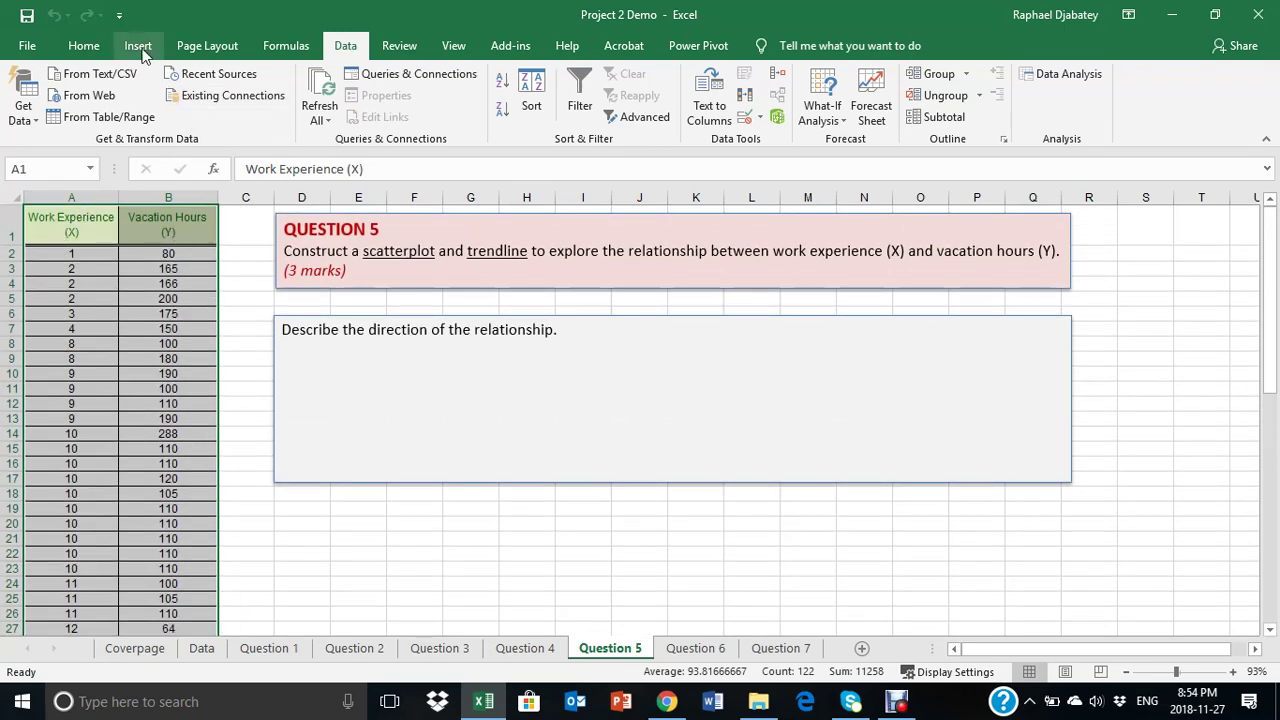
pyautogui.click(138, 46)
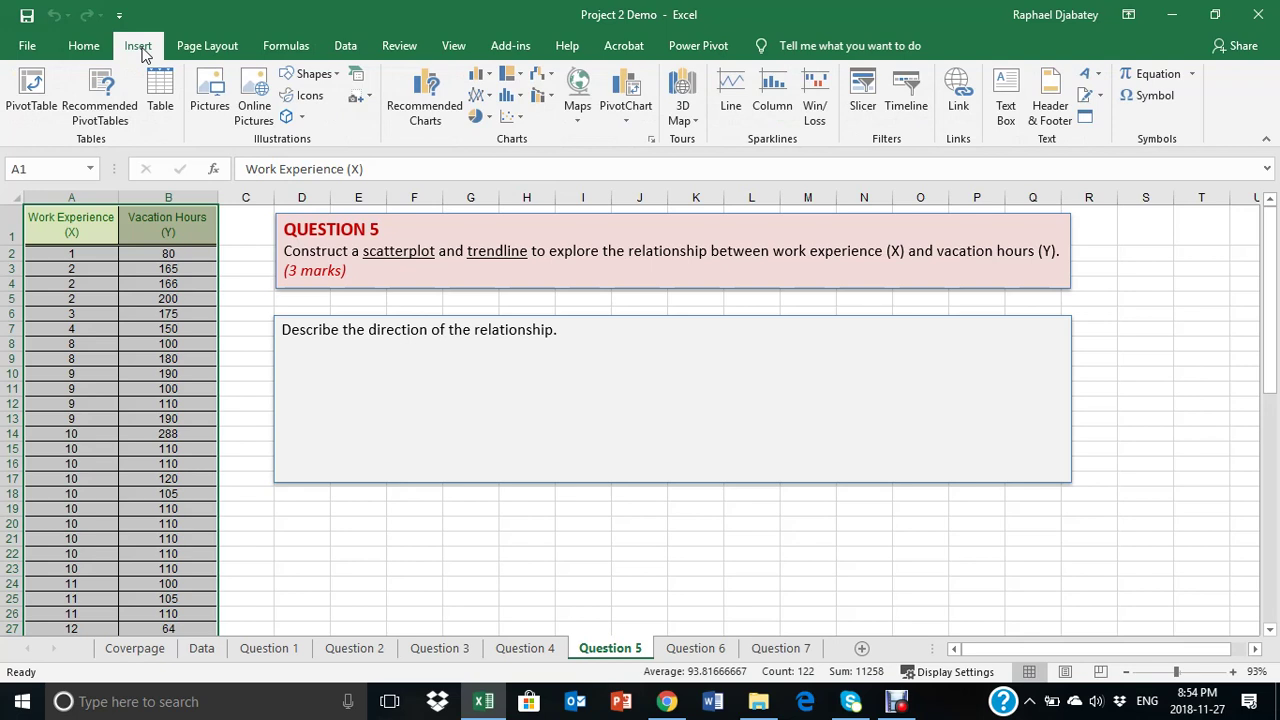
pyautogui.click(510, 118)
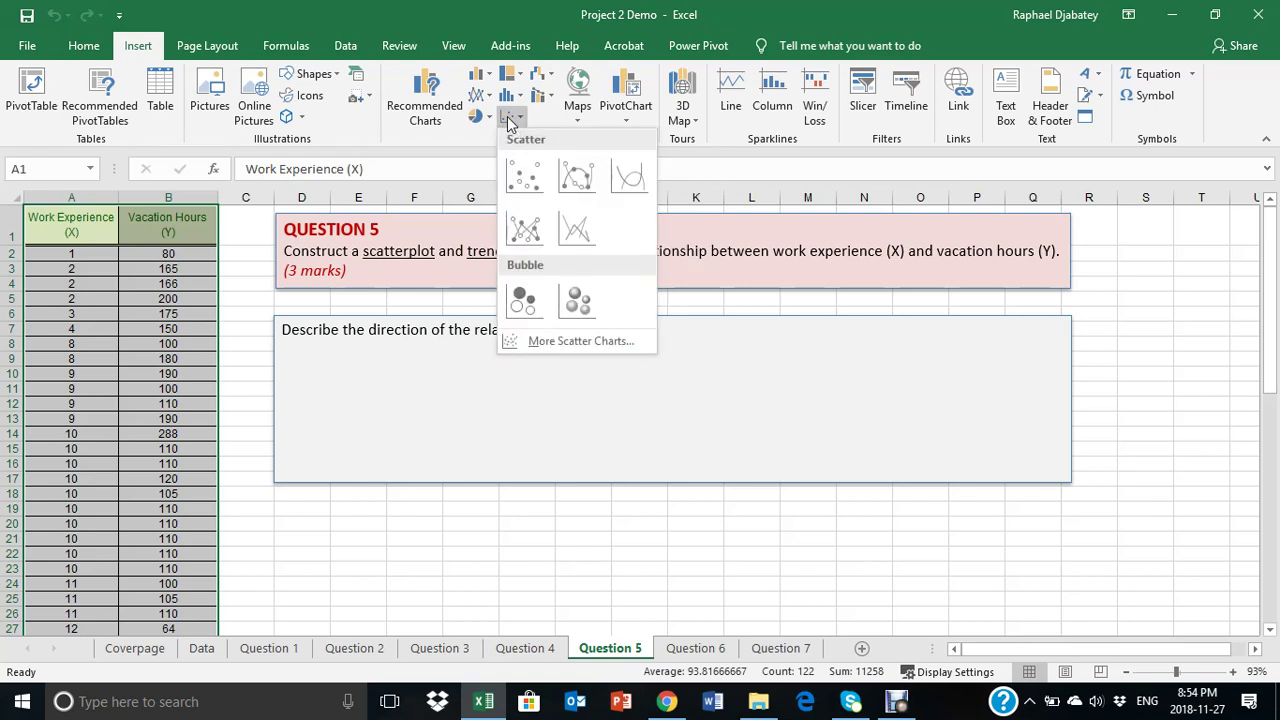
pyautogui.click(522, 176)
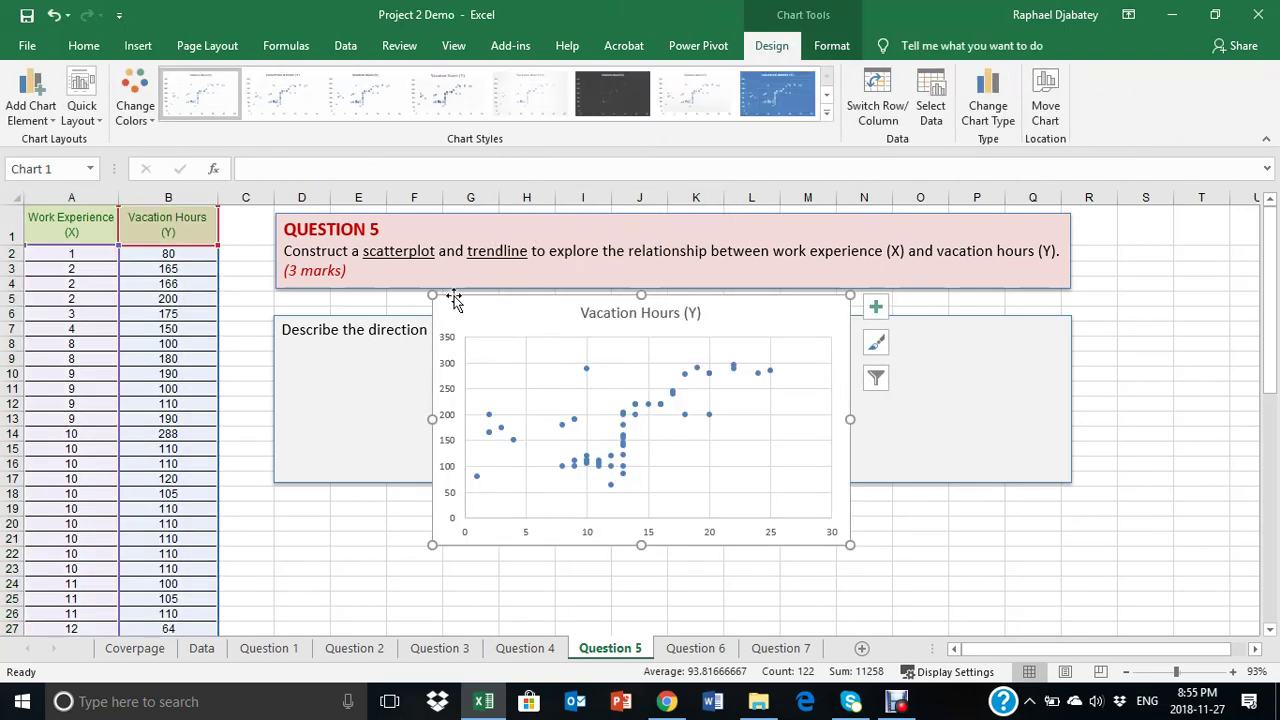
# Move the scatter chart down so it clears the answer box's text, and enlarge it
pyautogui.moveTo(452, 294); pyautogui.dragTo(403, 360)
pyautogui.scroll(-2, 513, 410)
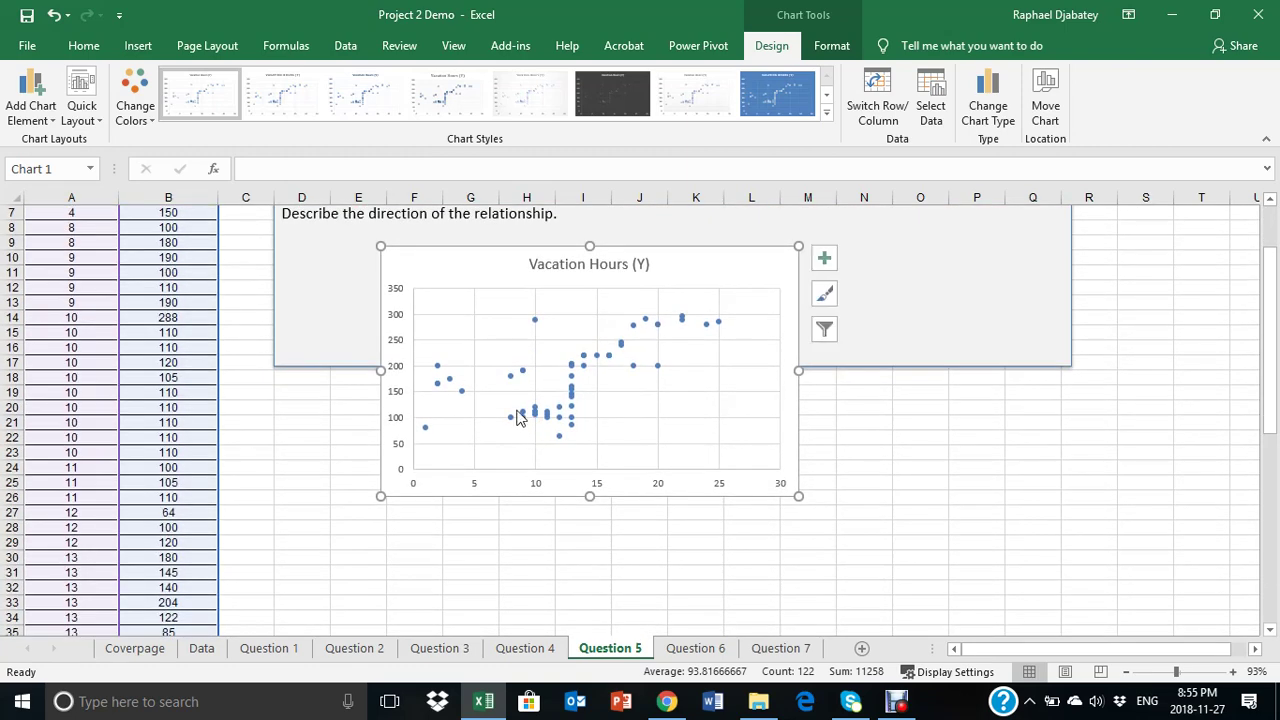
pyautogui.moveTo(457, 246); pyautogui.dragTo(435, 308)
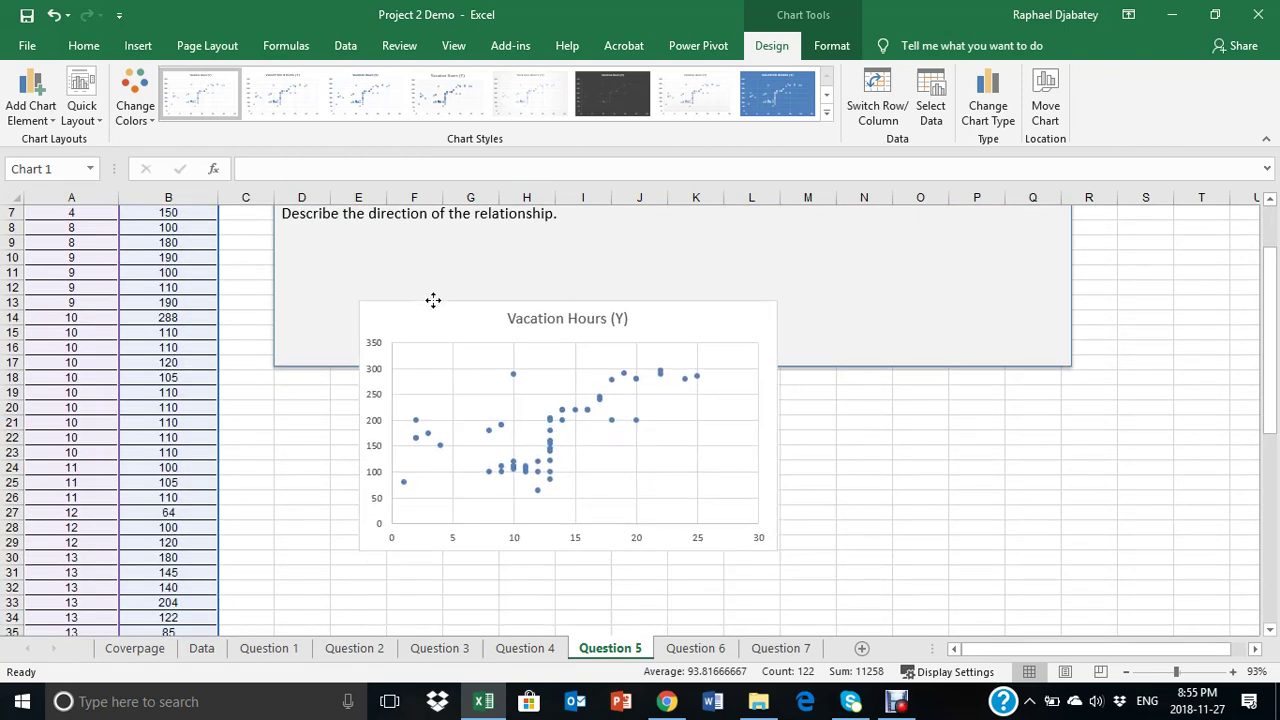
pyautogui.moveTo(777, 552); pyautogui.dragTo(926, 601)
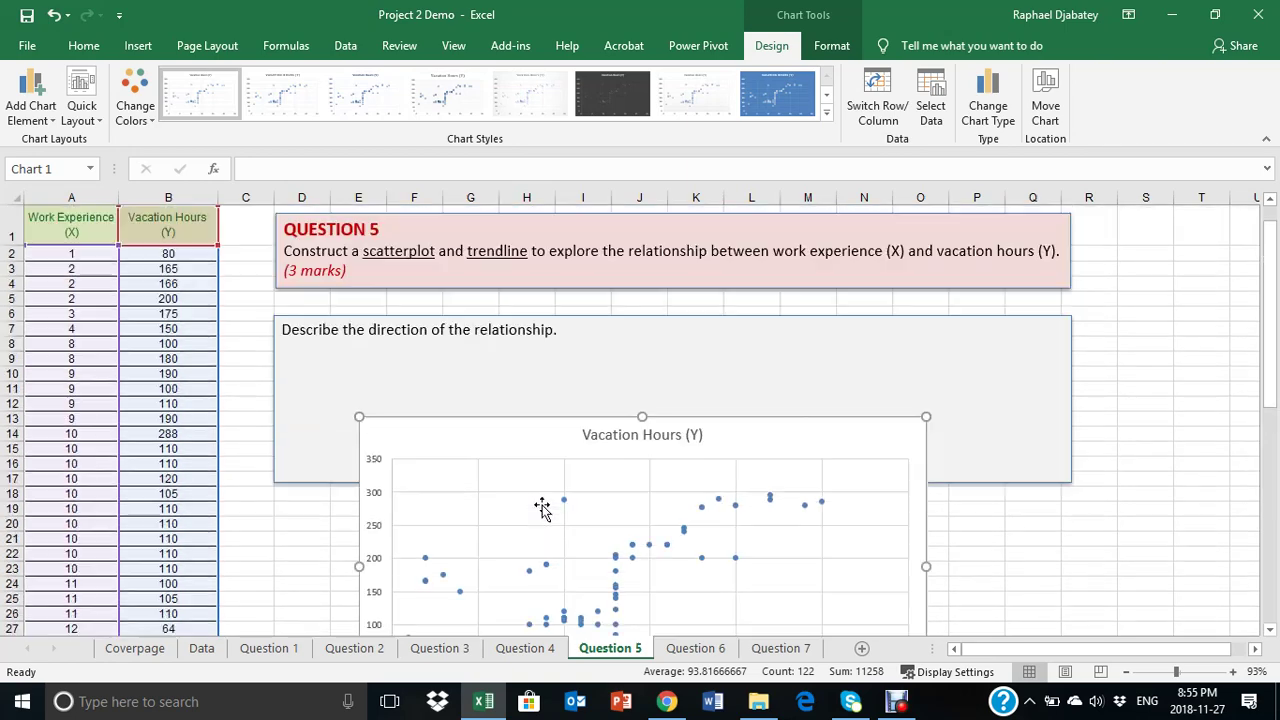
pyautogui.scroll(2, 547, 514)
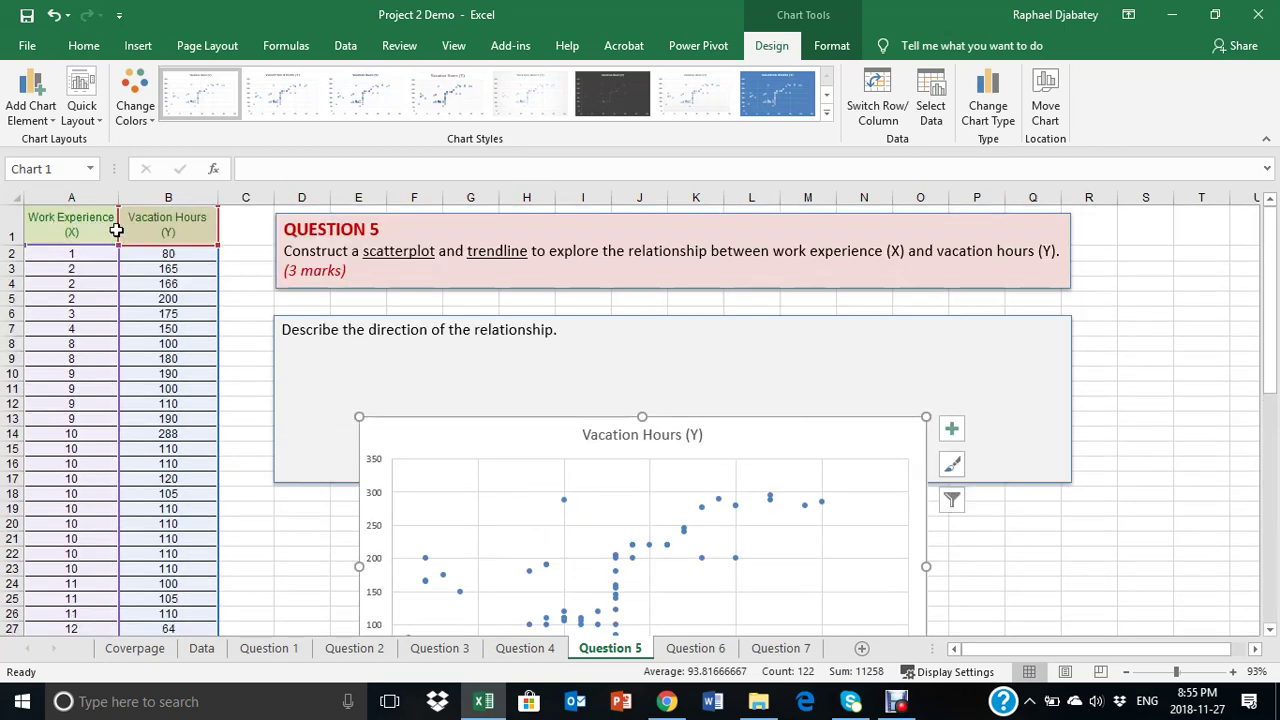
pyautogui.scroll(-3, 316, 330)
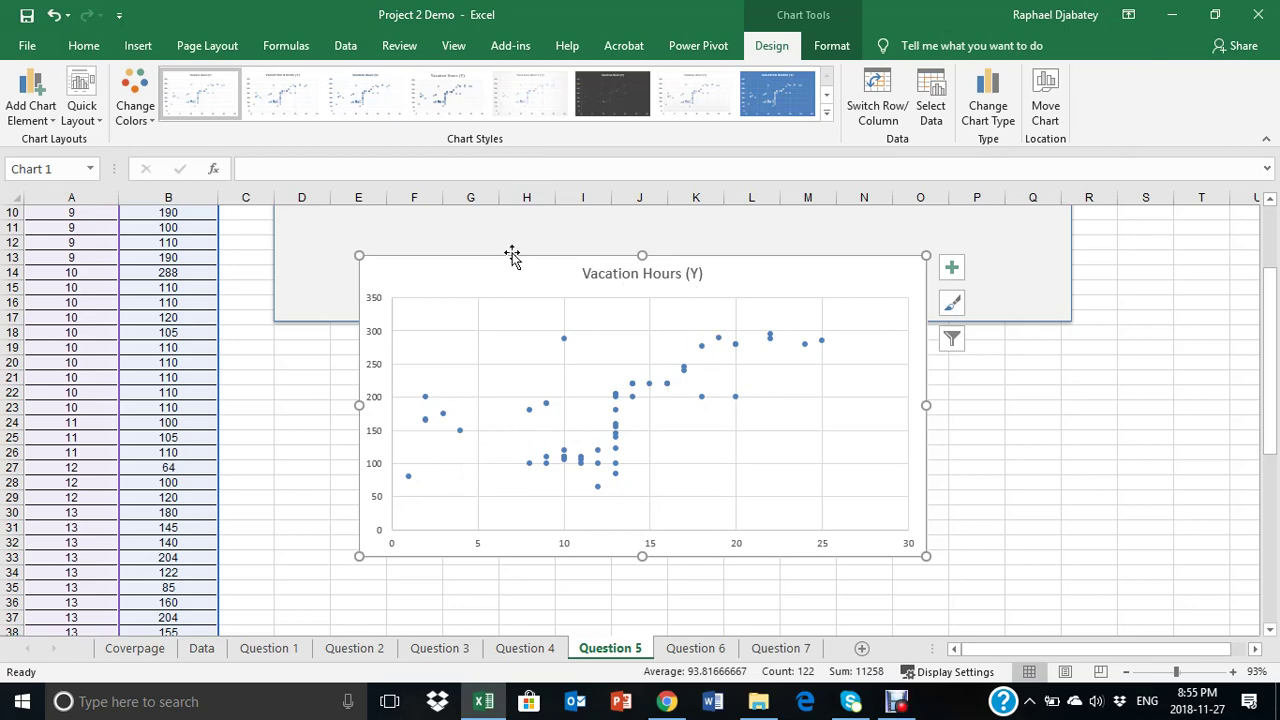
pyautogui.moveTo(512, 255)
pyautogui.mouseDown()
pyautogui.moveTo(509, 288)
pyautogui.moveTo(474, 256)
pyautogui.moveTo(532, 258)
pyautogui.mouseUp()
pyautogui.scroll(3, 507, 274)
pyautogui.scroll(-2, 530, 300)
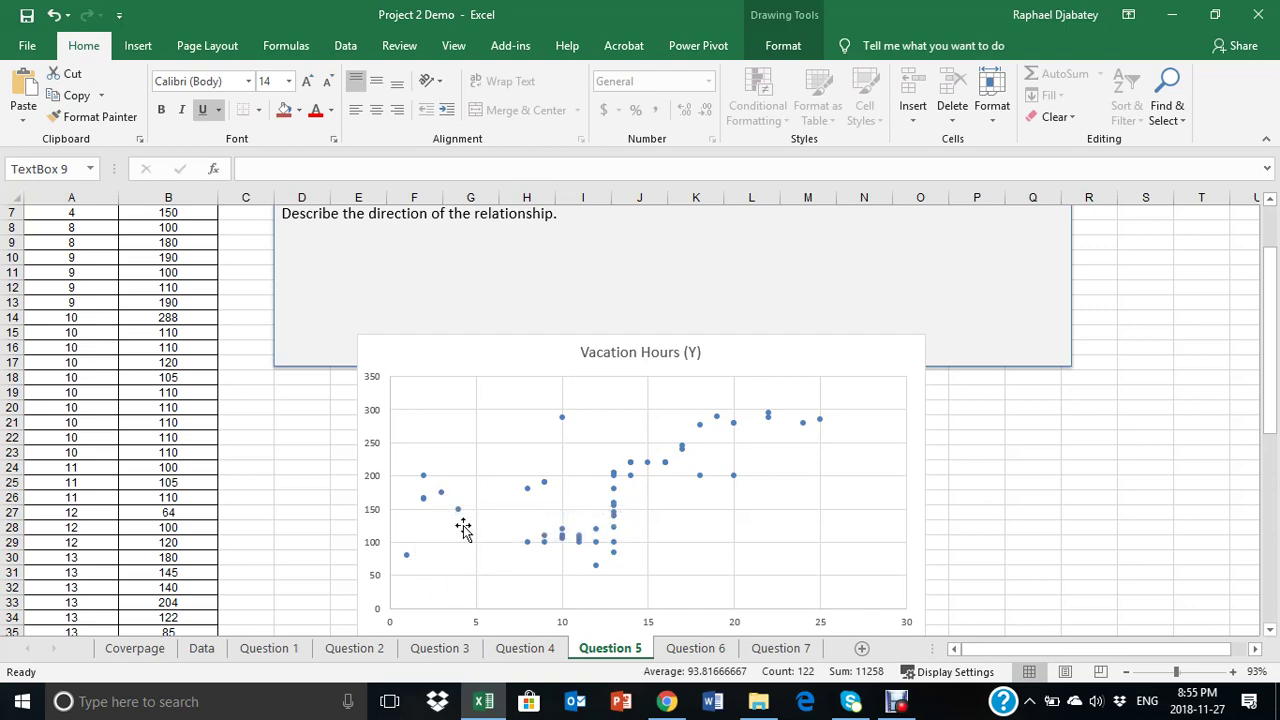
# Add a linear trendline to the Vacation Hours (Y) data series in the scatter chart and close its formatting options
pyautogui.scroll(-1, 543, 521)
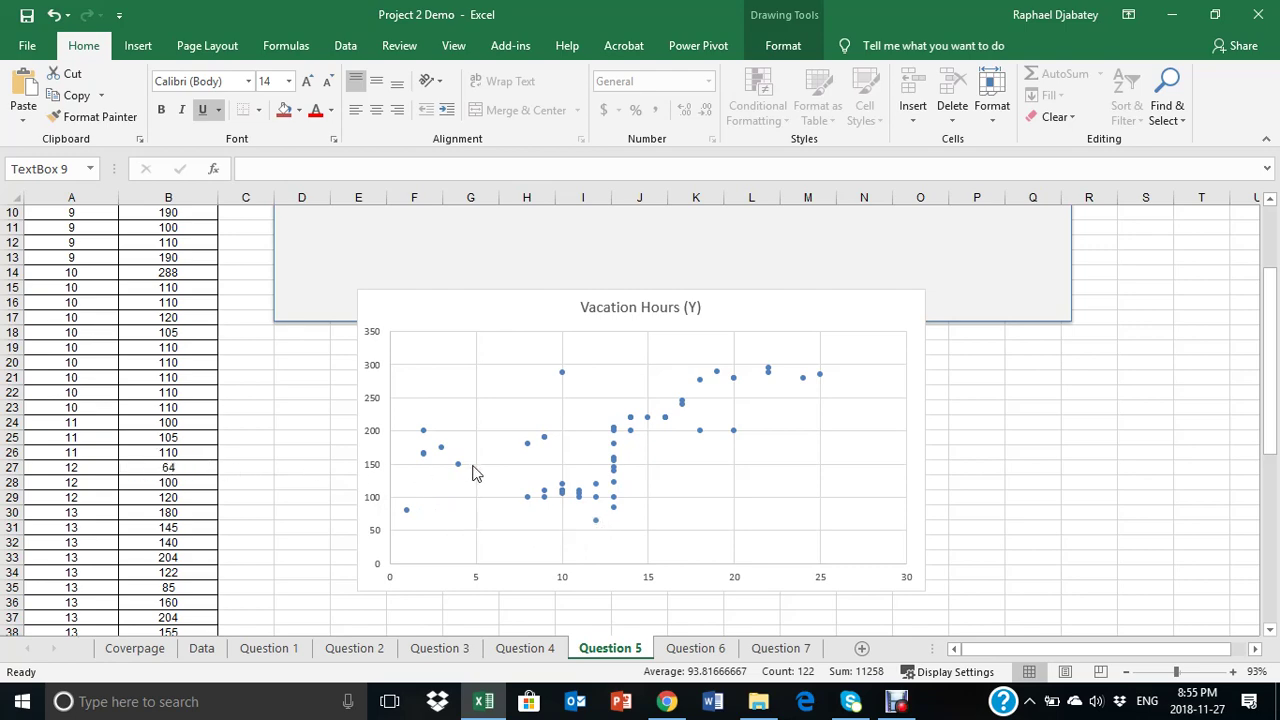
pyautogui.scroll(3, 470, 471)
pyautogui.scroll(-3, 442, 471)
pyautogui.moveTo(546, 446)
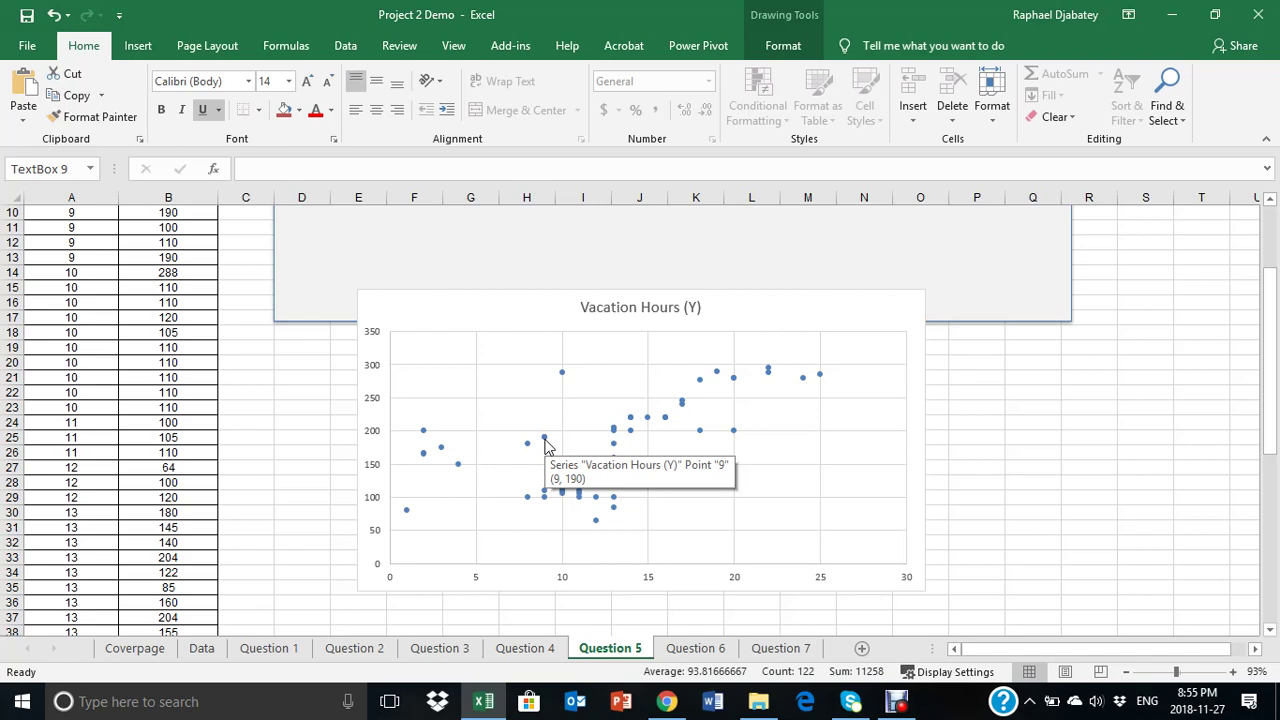
pyautogui.click(546, 446)
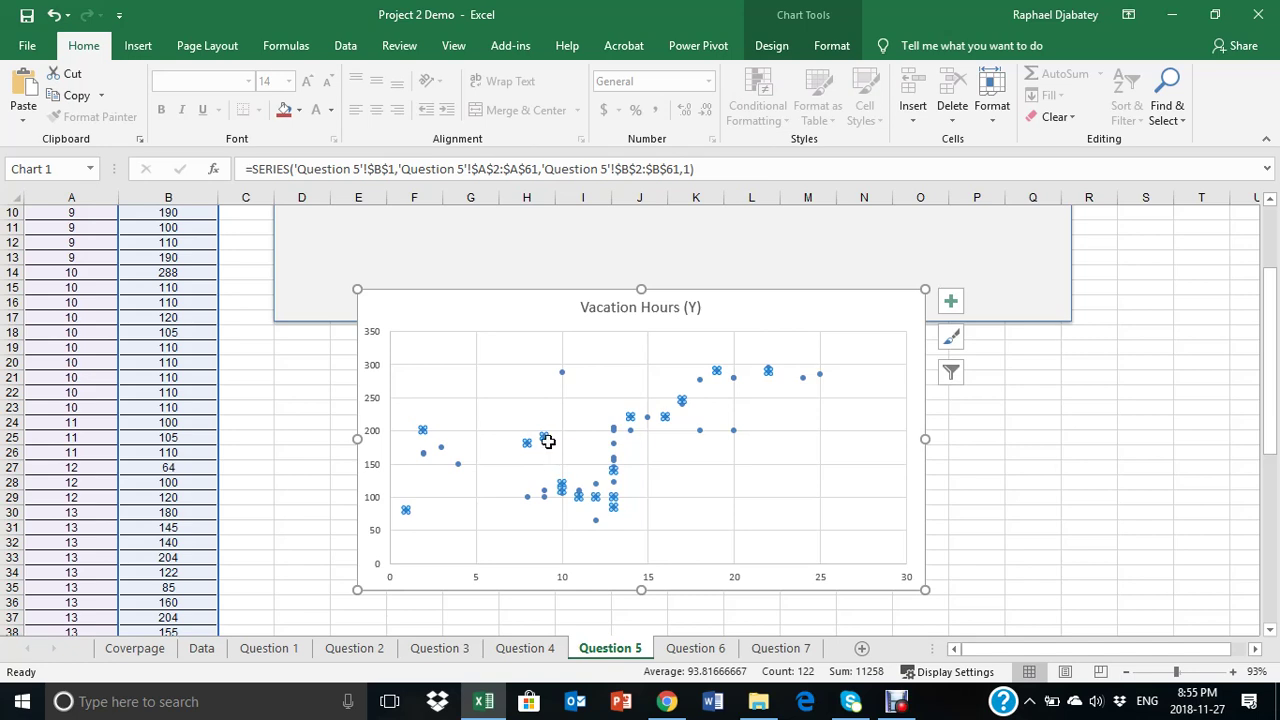
pyautogui.moveTo(544, 436)
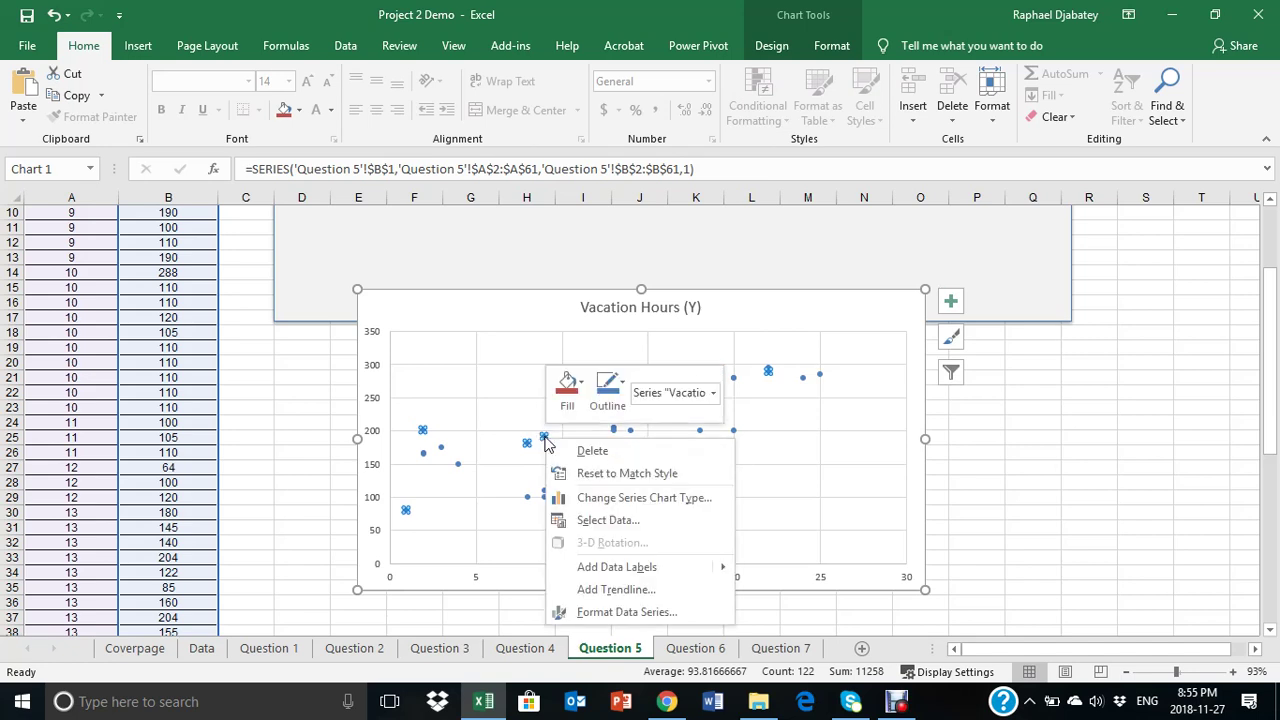
pyautogui.click(612, 592)
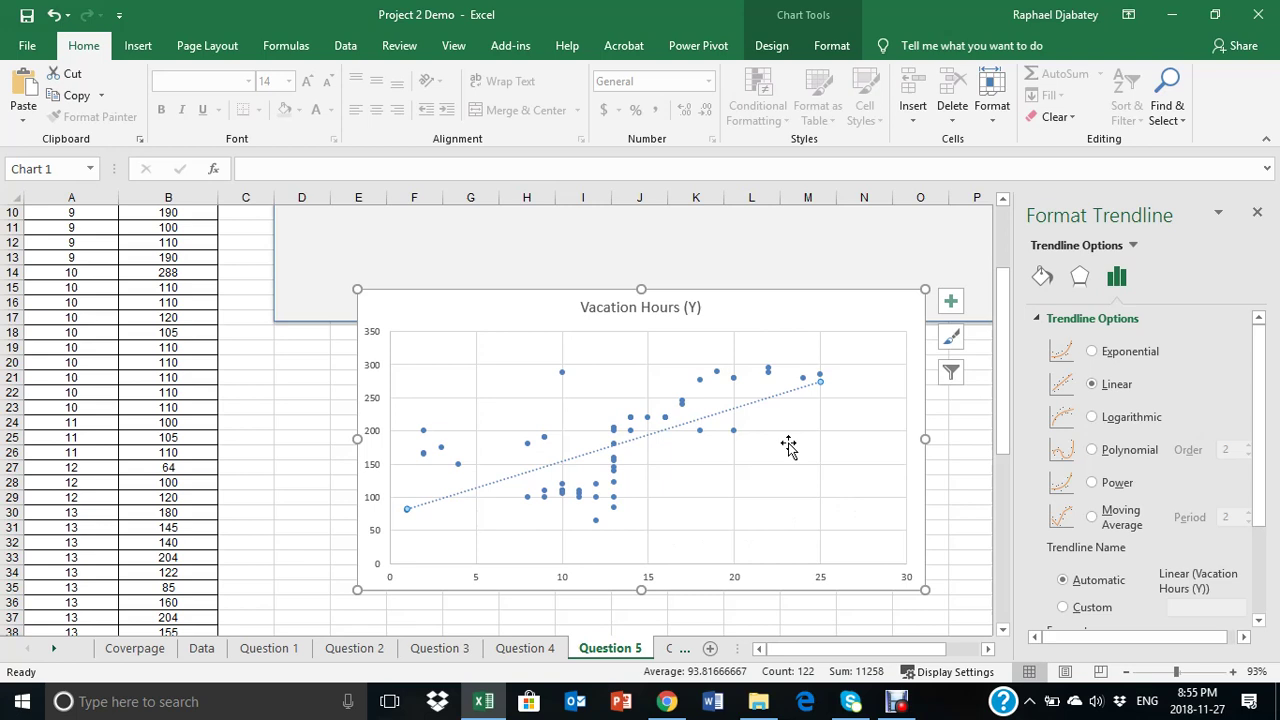
pyautogui.click(1258, 217)
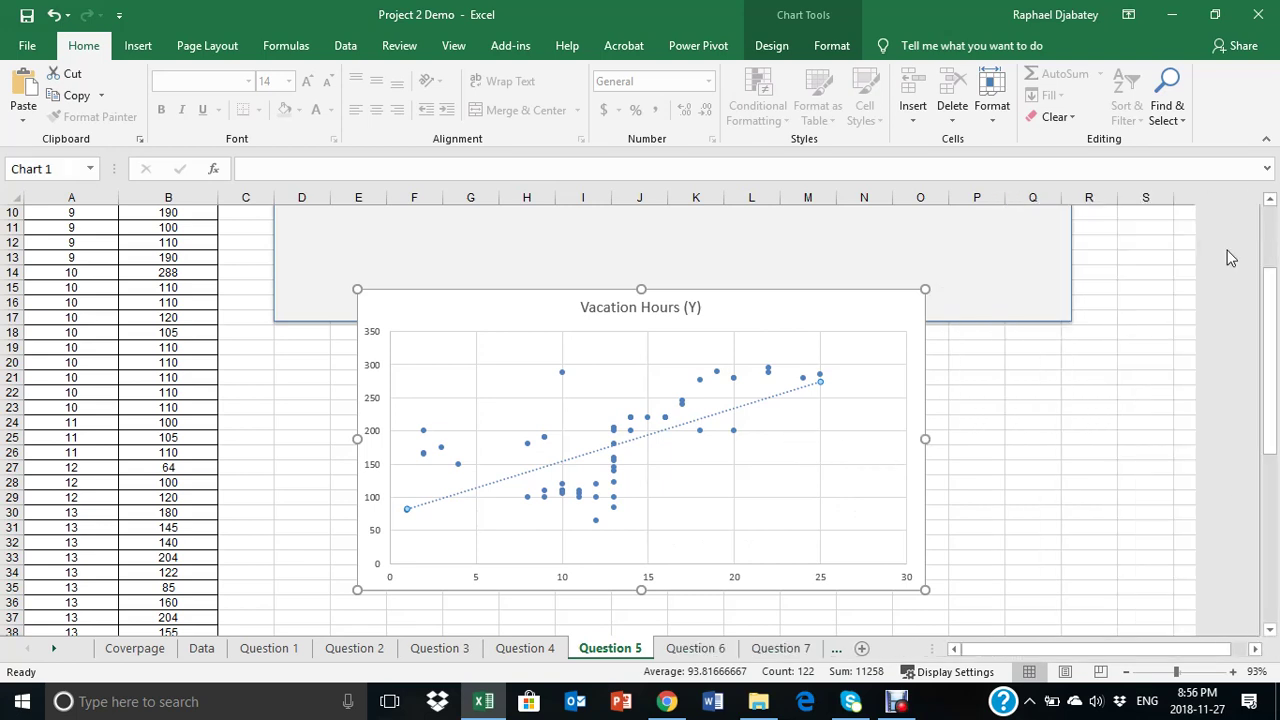
pyautogui.click(410, 516)
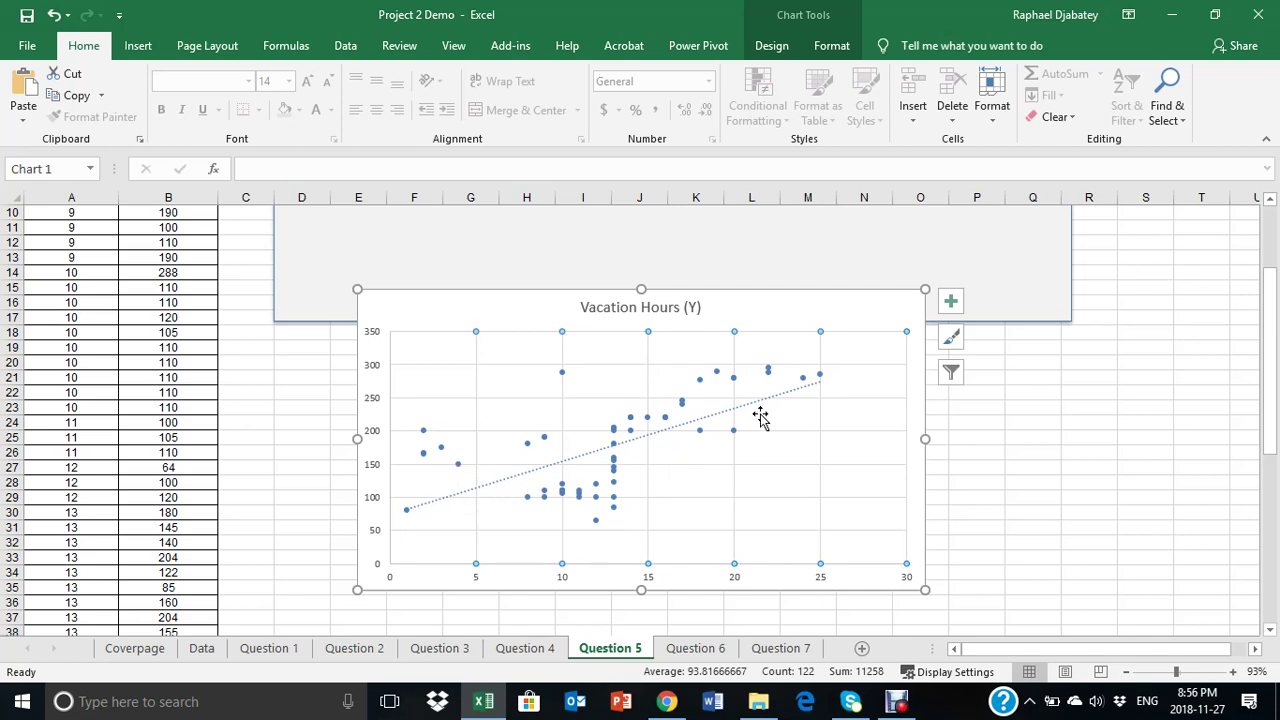
pyautogui.click(503, 311)
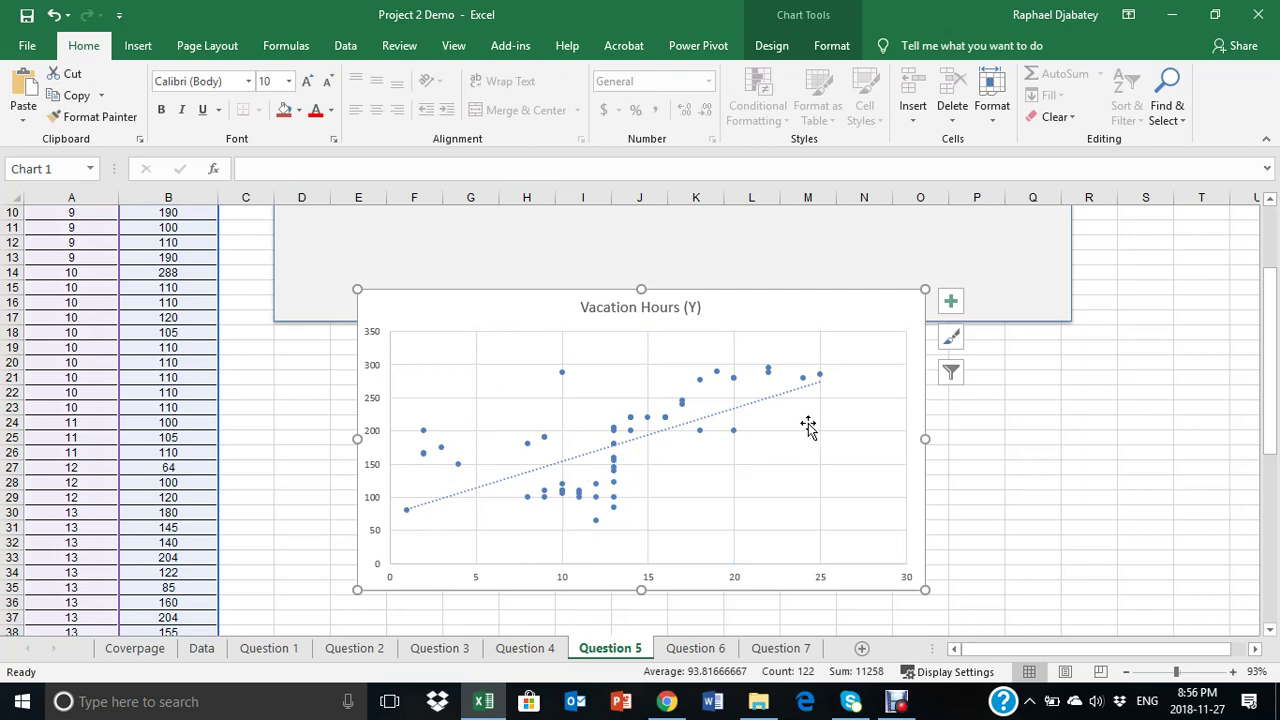
pyautogui.click(254, 497)
# Enter "positive" and "negative direction ====" on separate lines beneath the relationship prompt in the answer box
pyautogui.scroll(2, 327, 503)
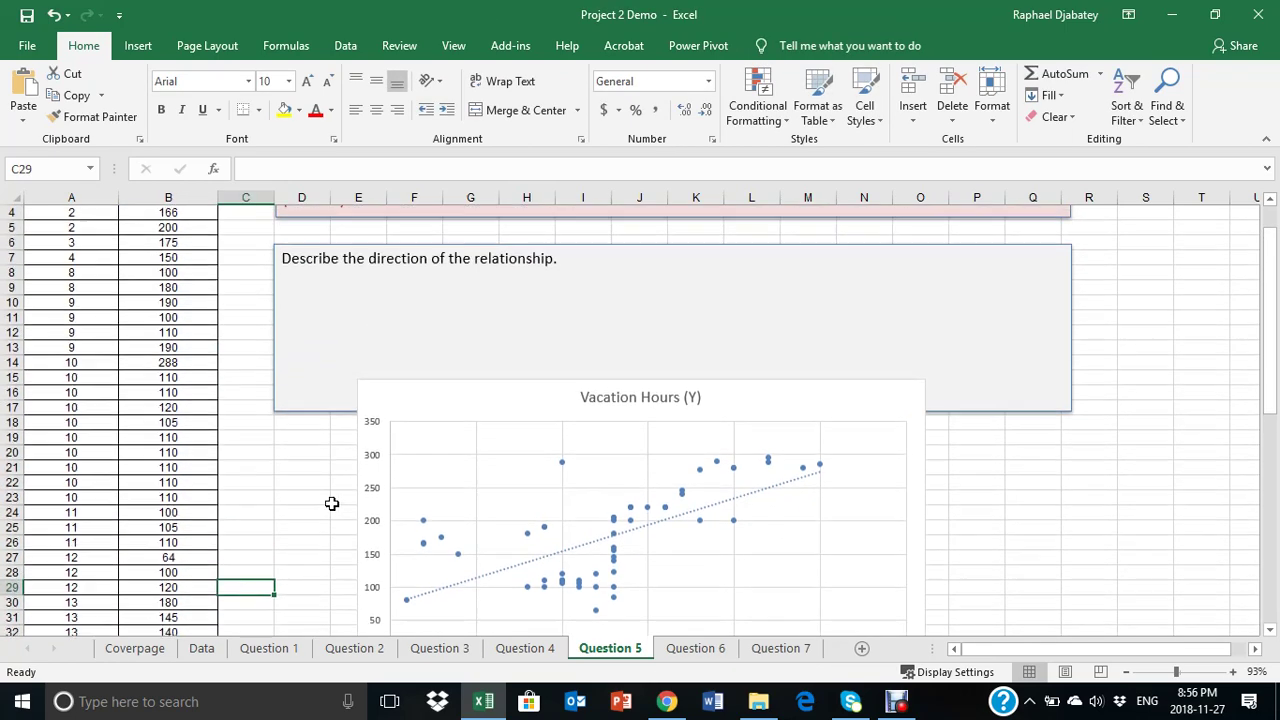
pyautogui.scroll(-1, 416, 530)
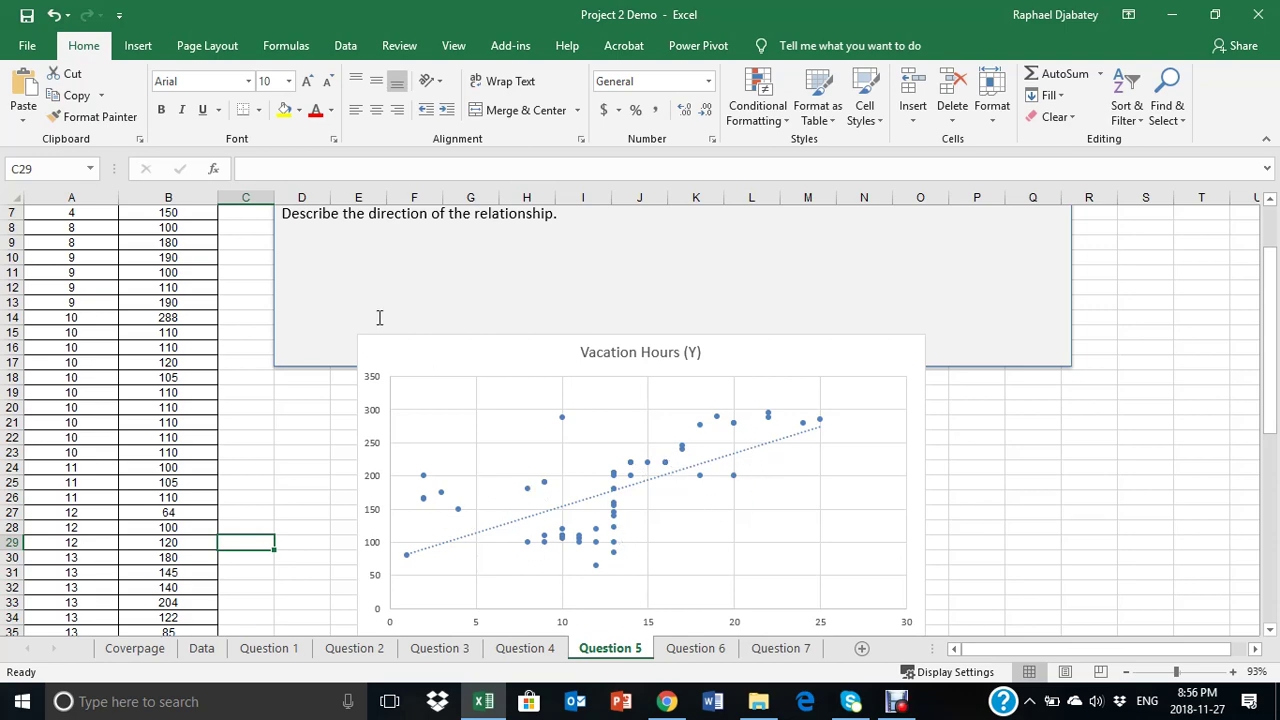
pyautogui.click(336, 264)
pyautogui.scroll(3, 338, 270)
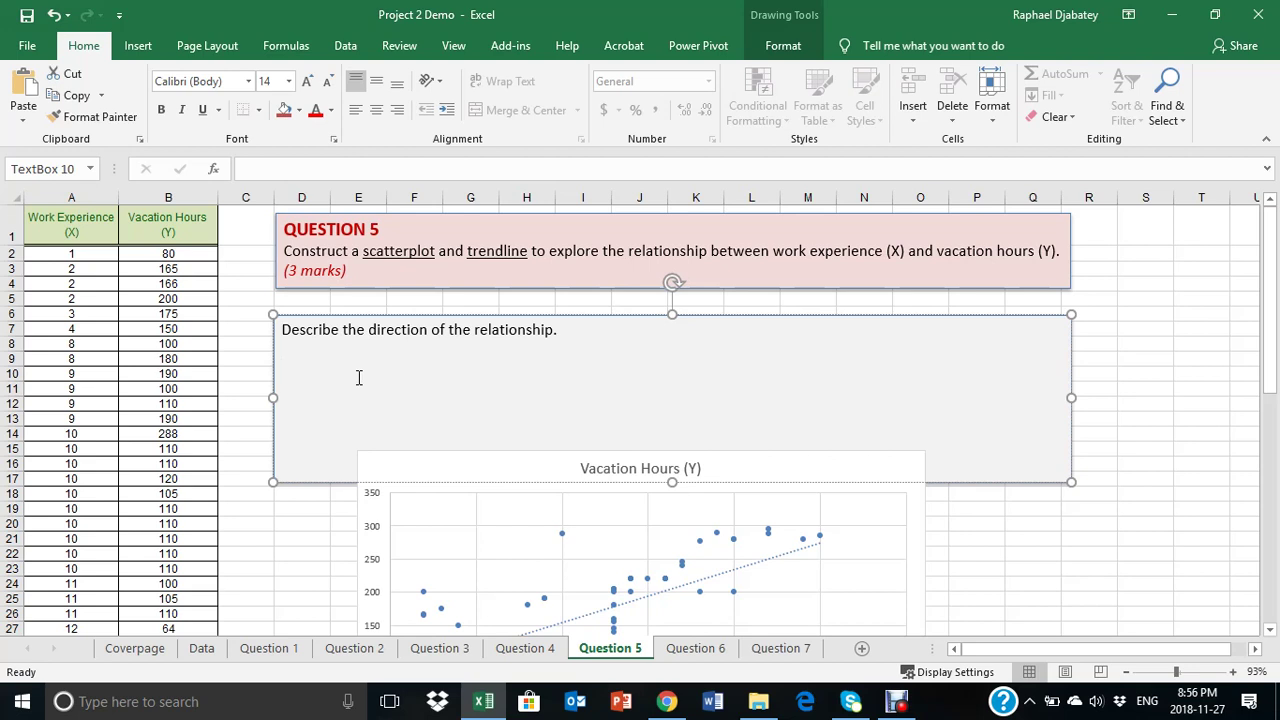
pyautogui.write('the')
pyautogui.press('BackSpace')
pyautogui.press('BackSpace')
pyautogui.press('BackSpace')
pyautogui.write('positive')
pyautogui.press('Return')
pyautogui.write('negative')
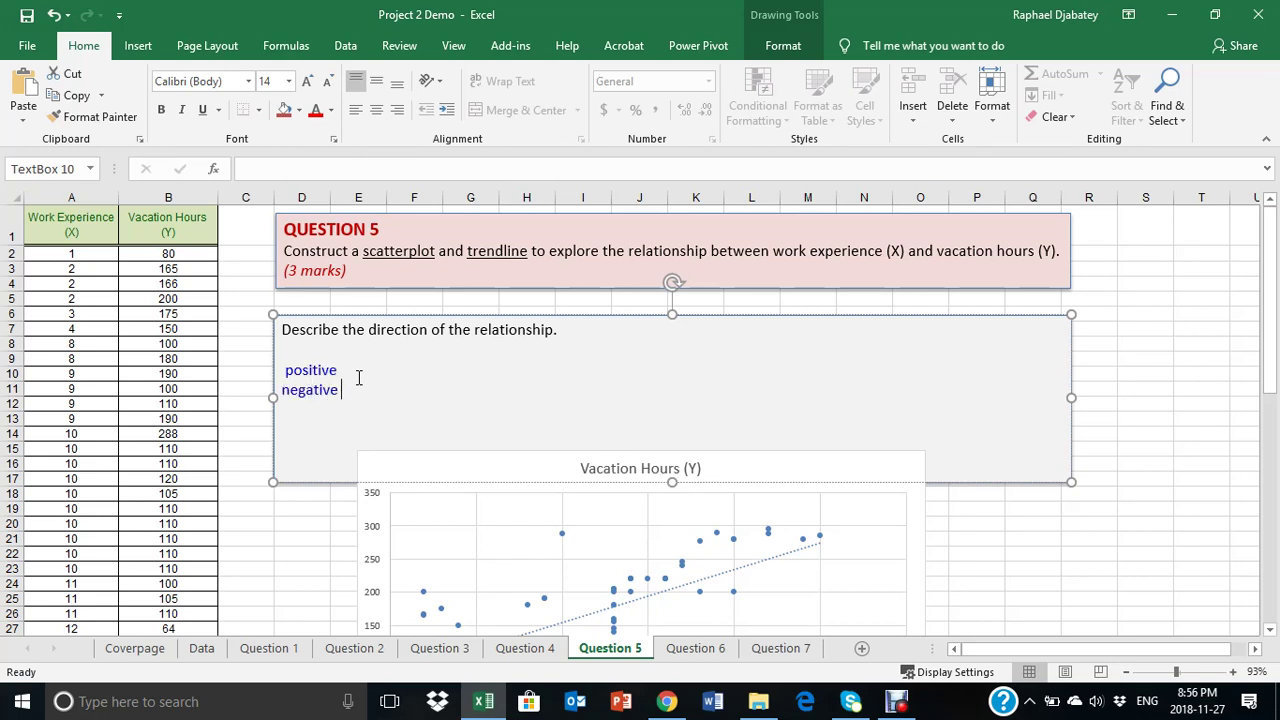
pyautogui.write(' direction ====')
# Extend the first answer line to read "positive direction ===="
pyautogui.hotkey('ctrl', 'Left')
pyautogui.hotkey('ctrl', 'Left')
pyautogui.click(358, 373)
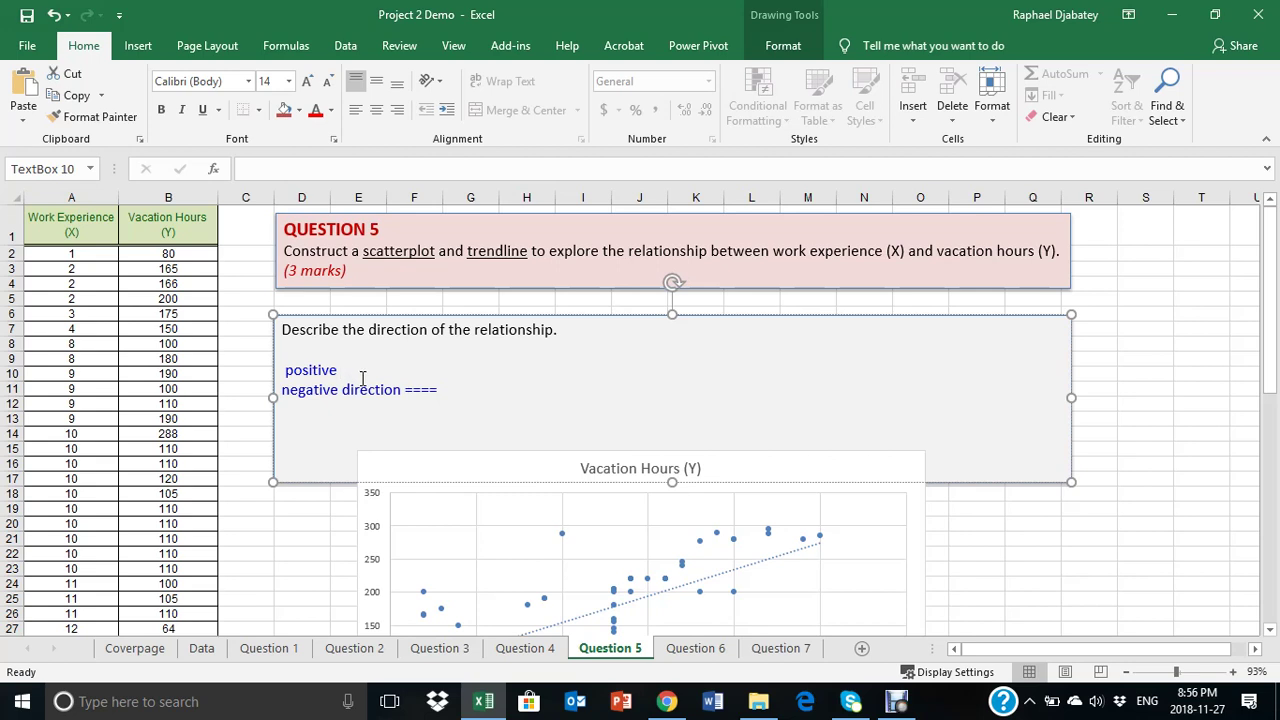
pyautogui.write('====')
pyautogui.press('Left')
pyautogui.press('Left')
pyautogui.press('Left')
pyautogui.press('Left')
pyautogui.write('direction')
pyautogui.press('End')
# Check the trendline's slope in the scatter chart against the positive and negative direction lines in the answer box
pyautogui.scroll(-1, 460, 398)
pyautogui.scroll(-1, 460, 398)
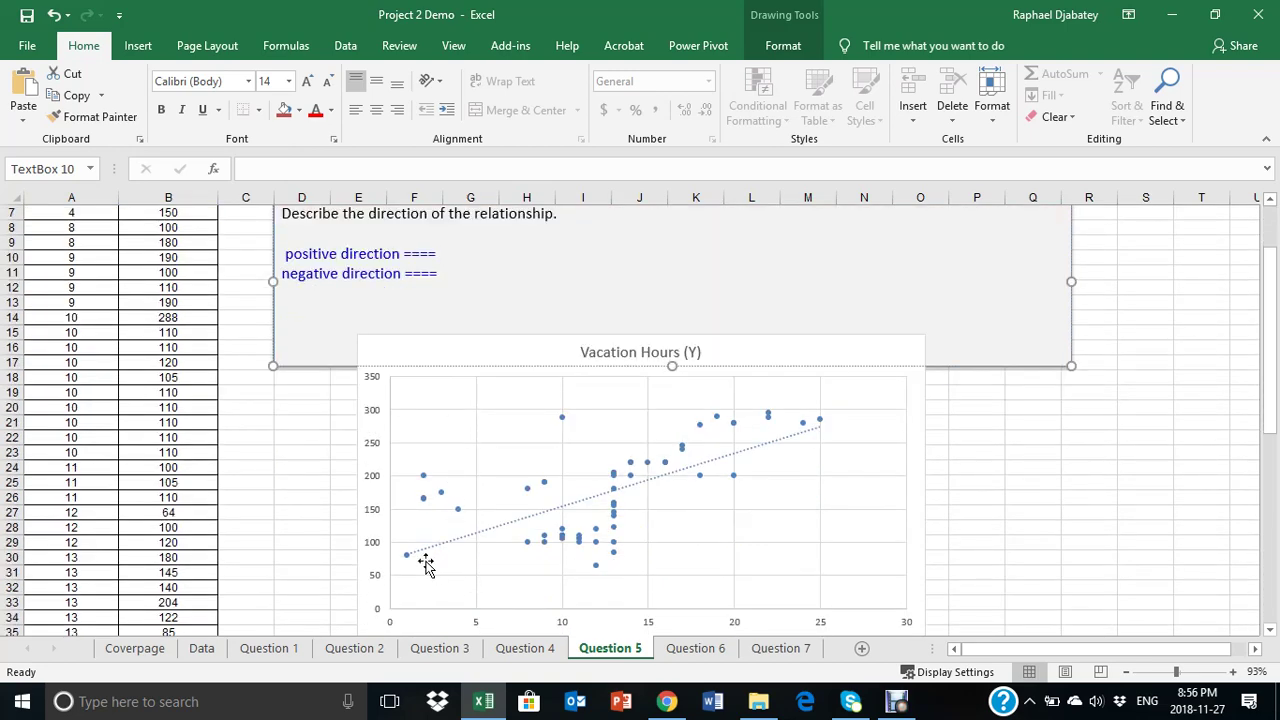
pyautogui.scroll(1, 630, 425)
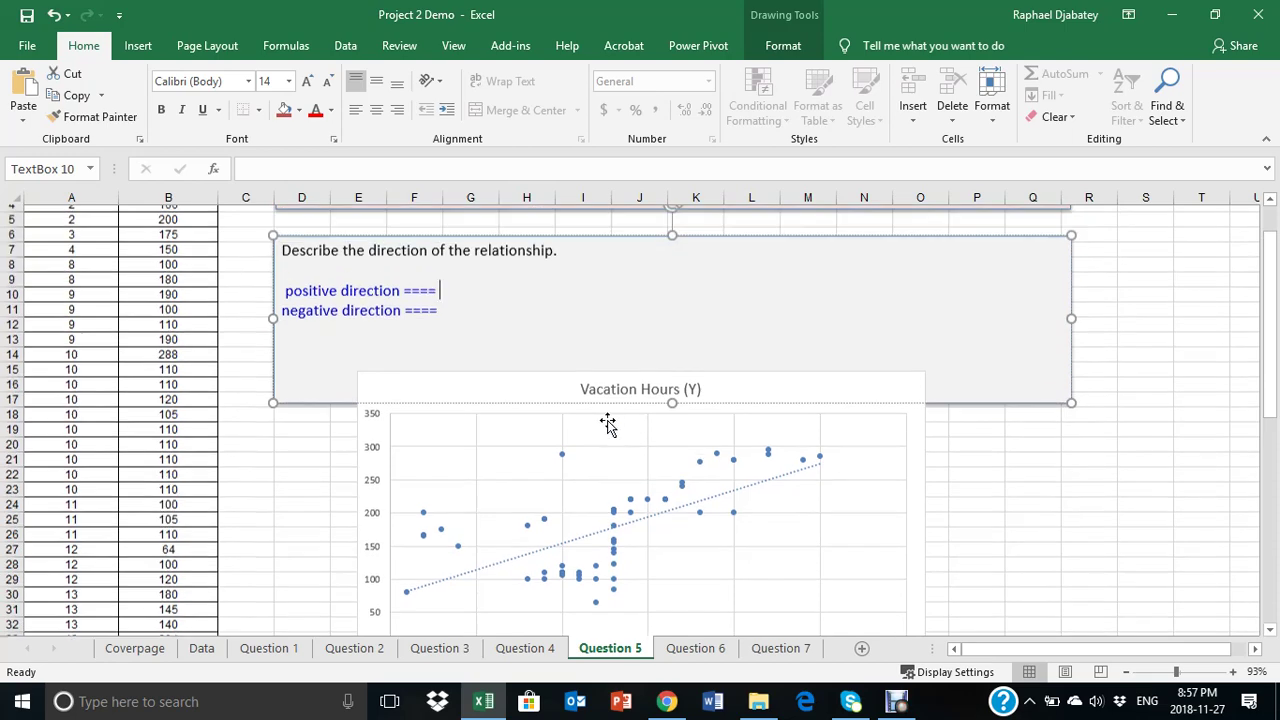
pyautogui.scroll(1, 448, 311)
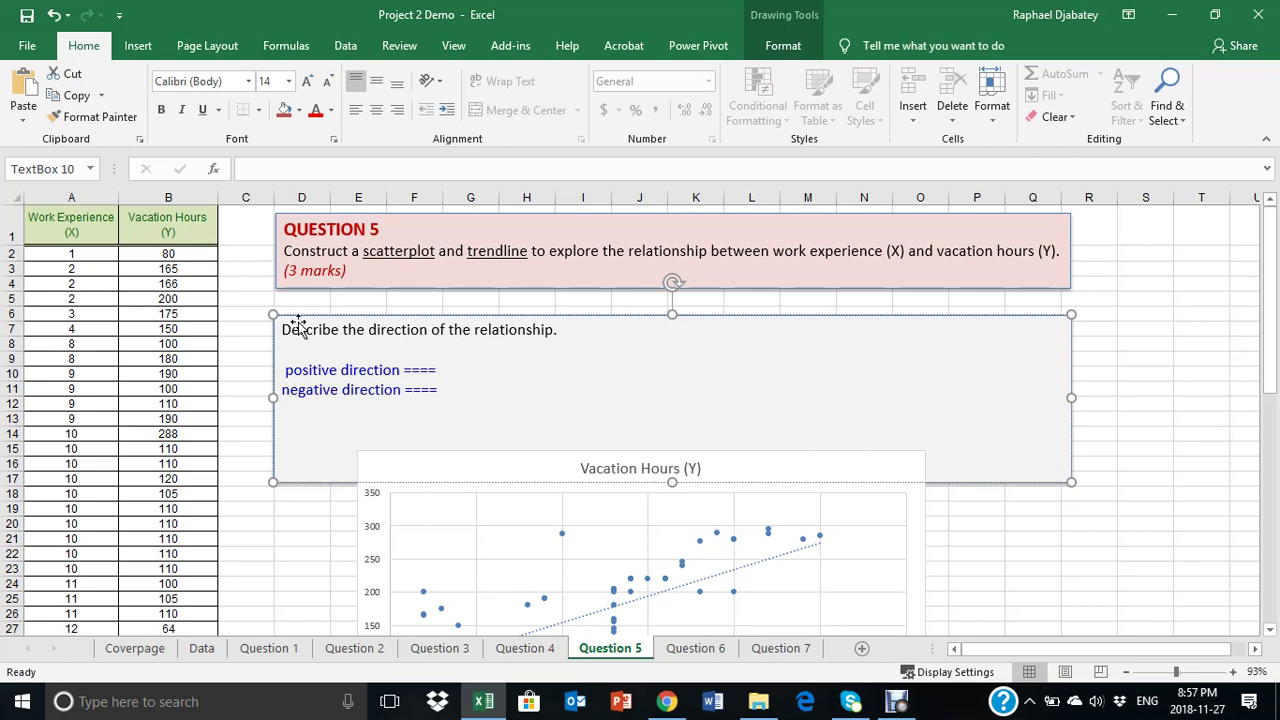
pyautogui.click(448, 392)
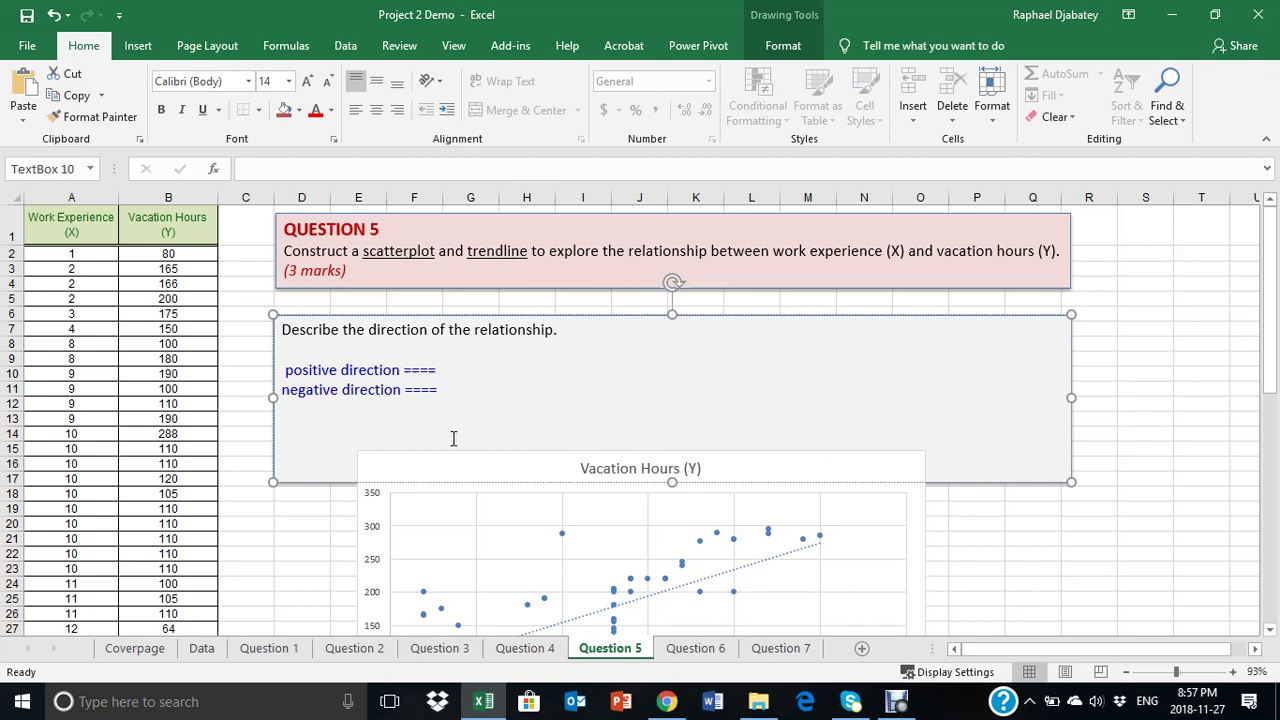